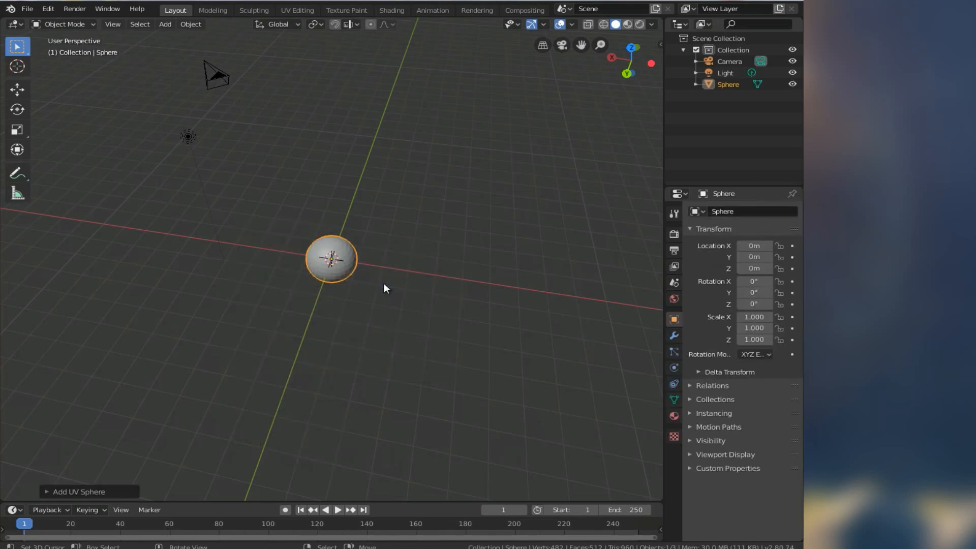
Add a Subdivision Surface modifier to the sphere with the viewport level set to 2, and shade it smooth
scroll(285, 245, "up", 2)
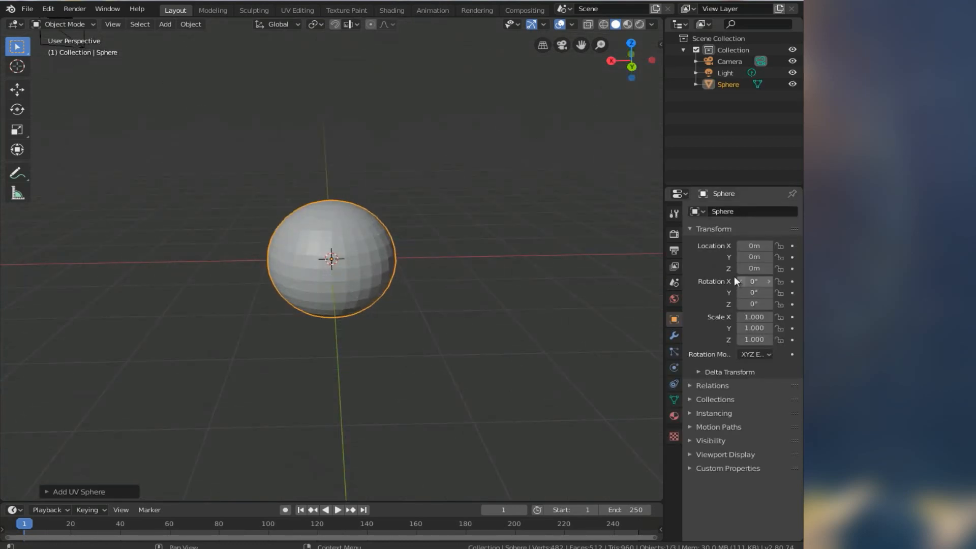
left_click(674, 234)
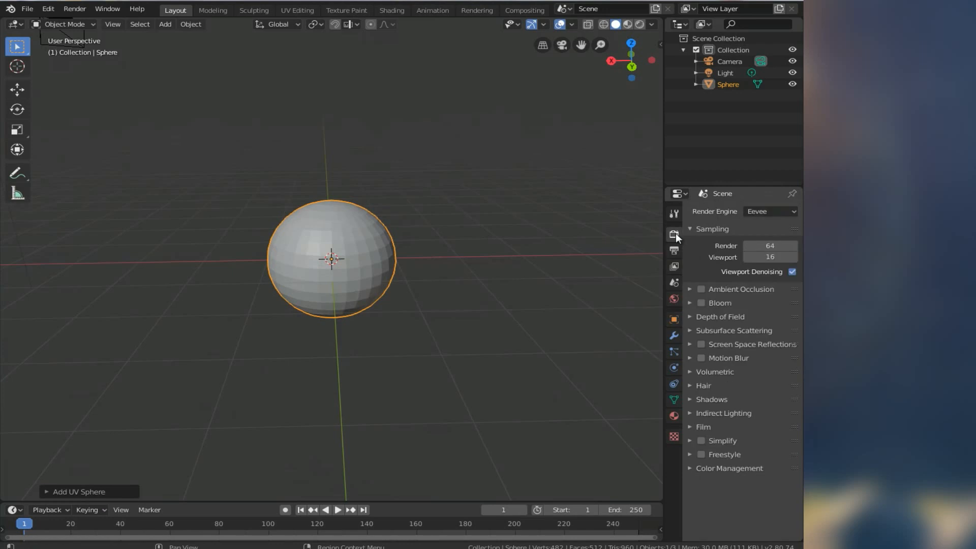
left_click(674, 351)
left_click(674, 337)
left_click(732, 211)
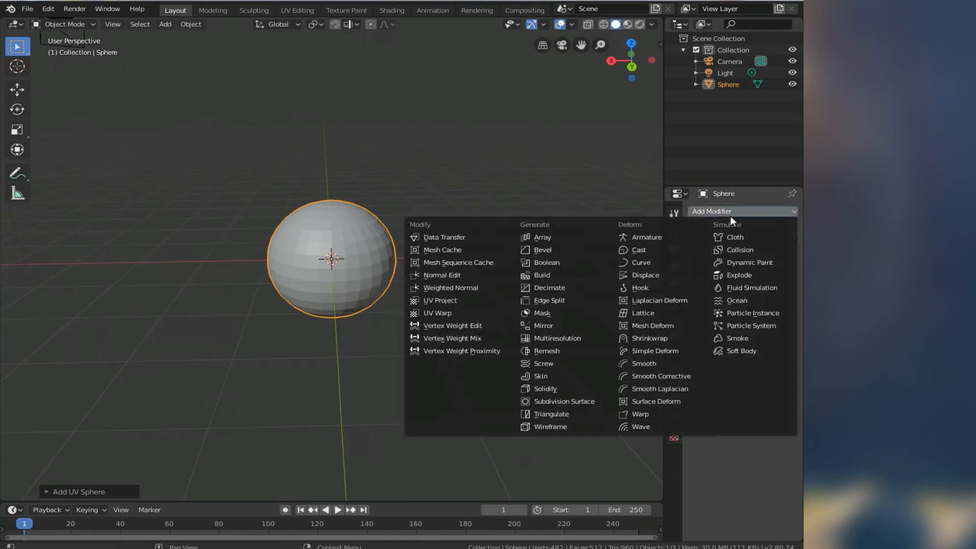
left_click(552, 401)
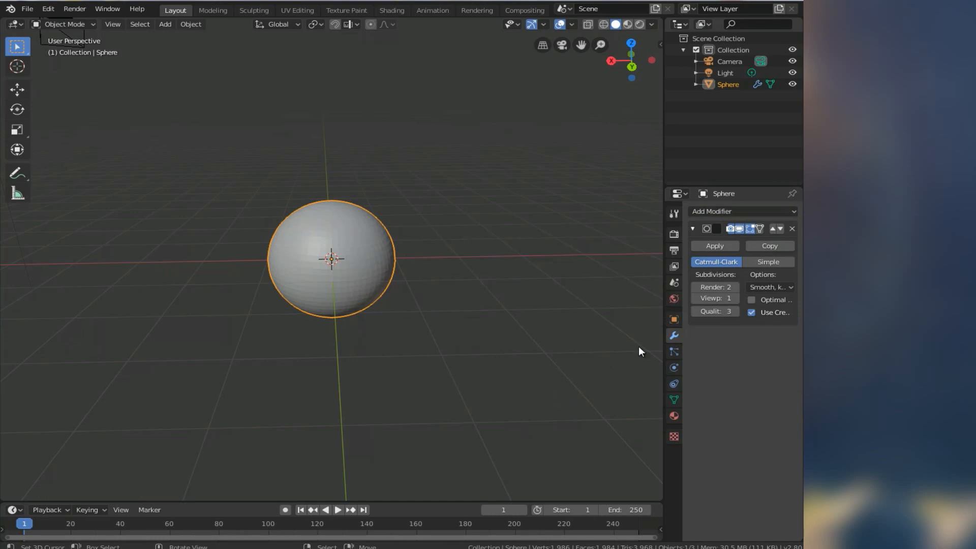
left_click(737, 298)
scroll(321, 267, "up", 3)
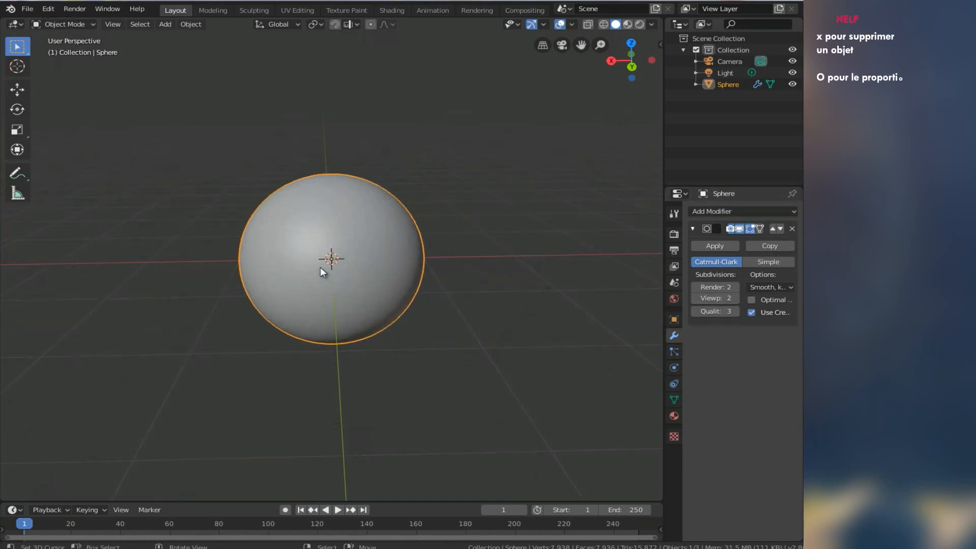
right_click(319, 266)
left_click(318, 266)
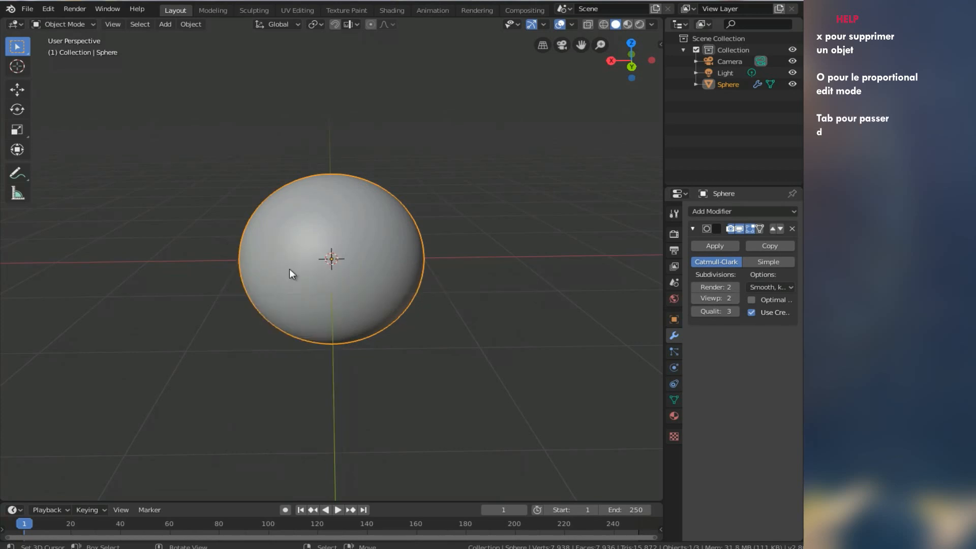
Select only the sphere's top pole vertex in Edit Mode and turn on proportional editing
middle_click_drag(355, 283, 362, 317)
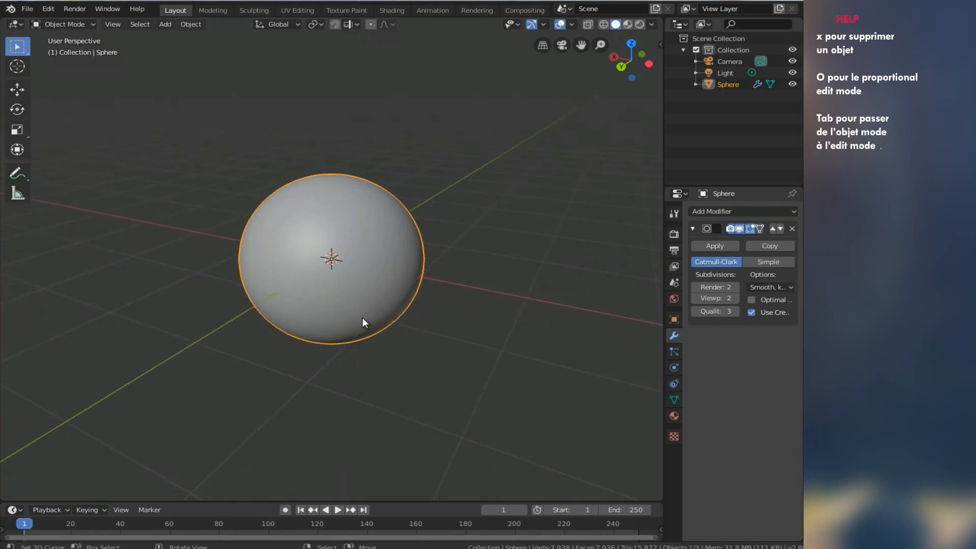
key("Tab")
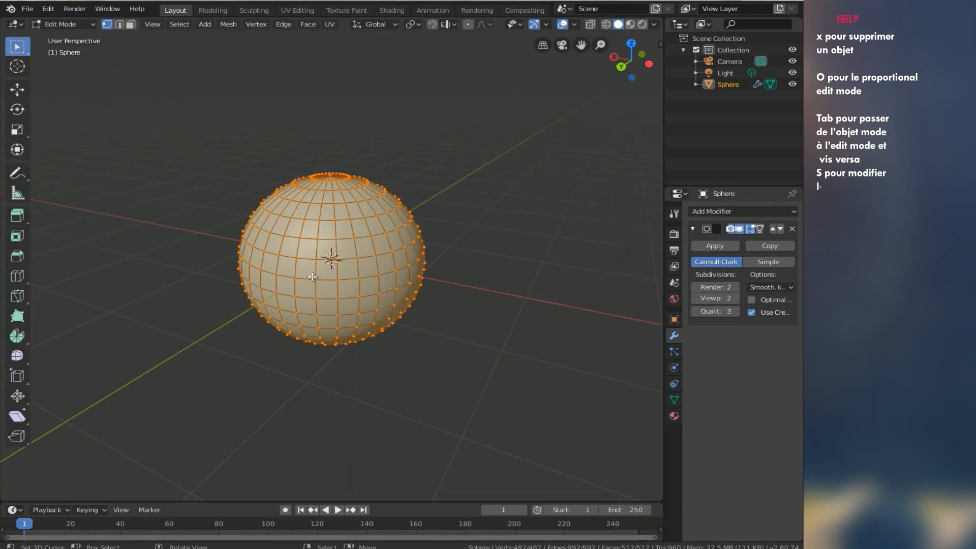
middle_click_drag(312, 277, 324, 252)
middle_click_drag(326, 218, 329, 221)
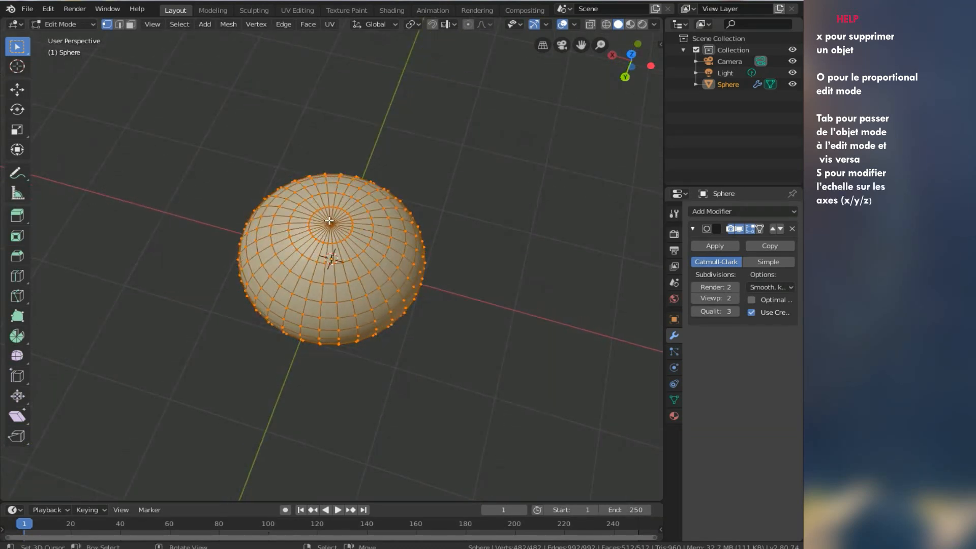
left_click(331, 223)
scroll(351, 234, "up", 3)
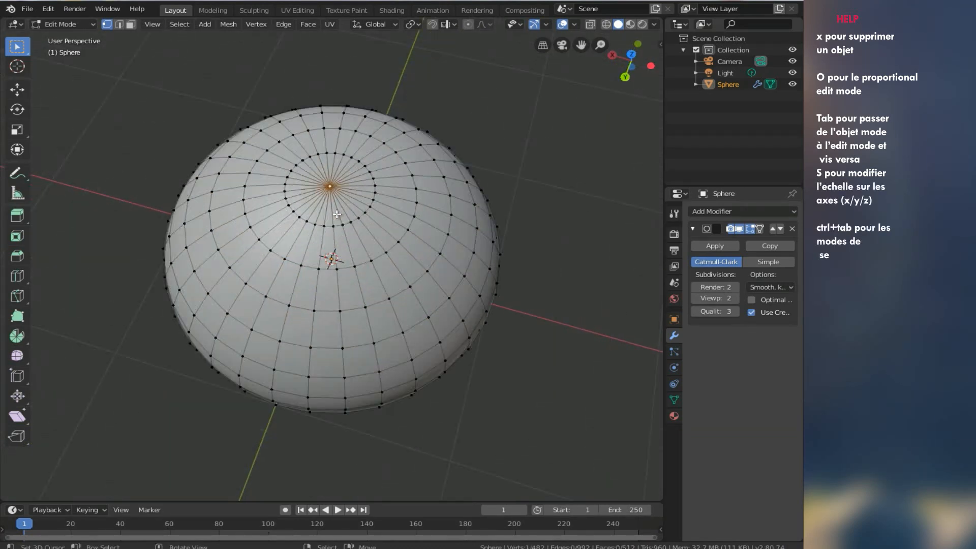
middle_click_drag(325, 229, 362, 186)
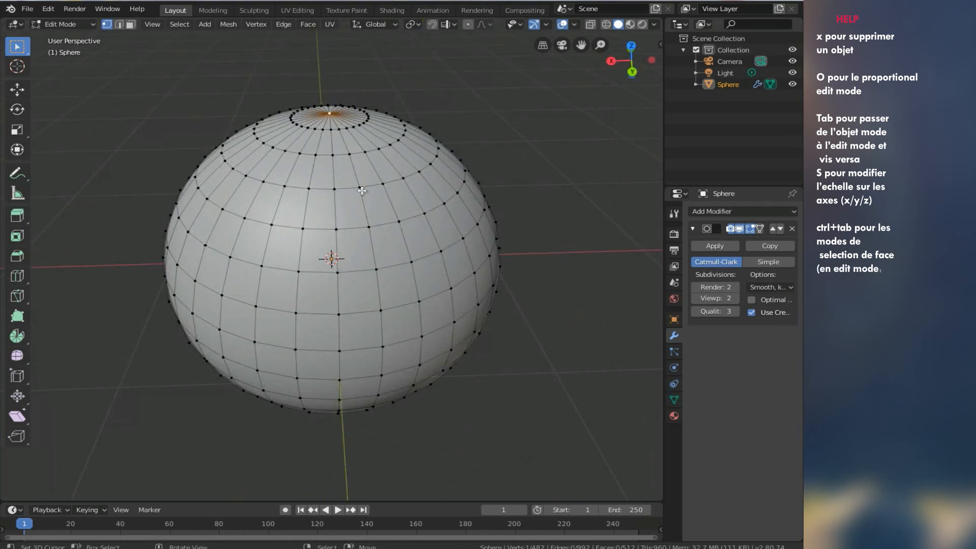
key("o")
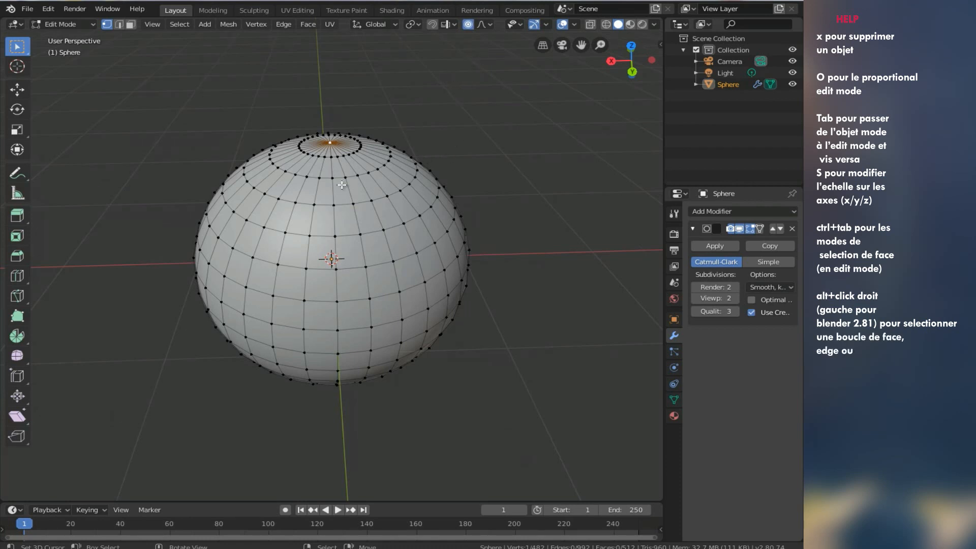
left_click(468, 25)
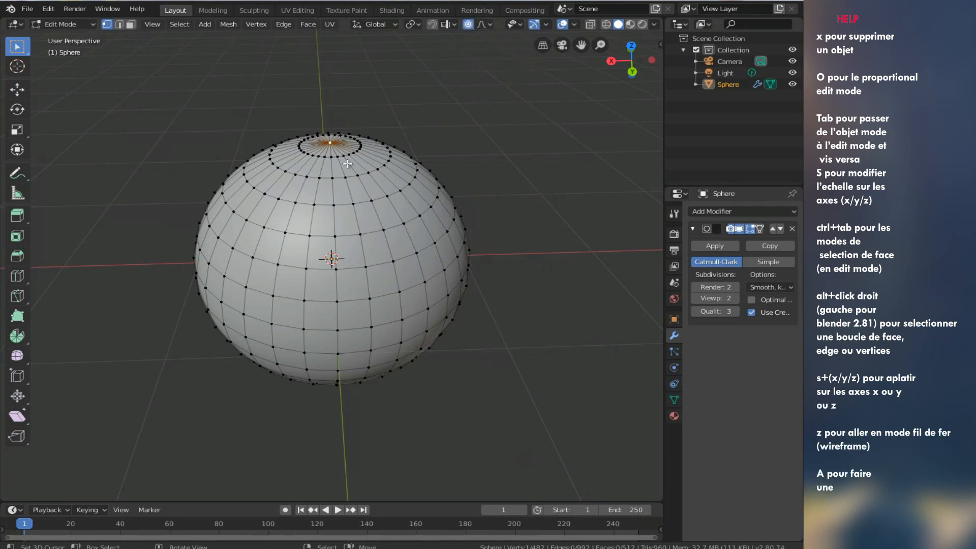
Raise the top vertex about 0.53 m along global Z with a proportional size of 1.46, and return to Object Mode
key("KP_1")
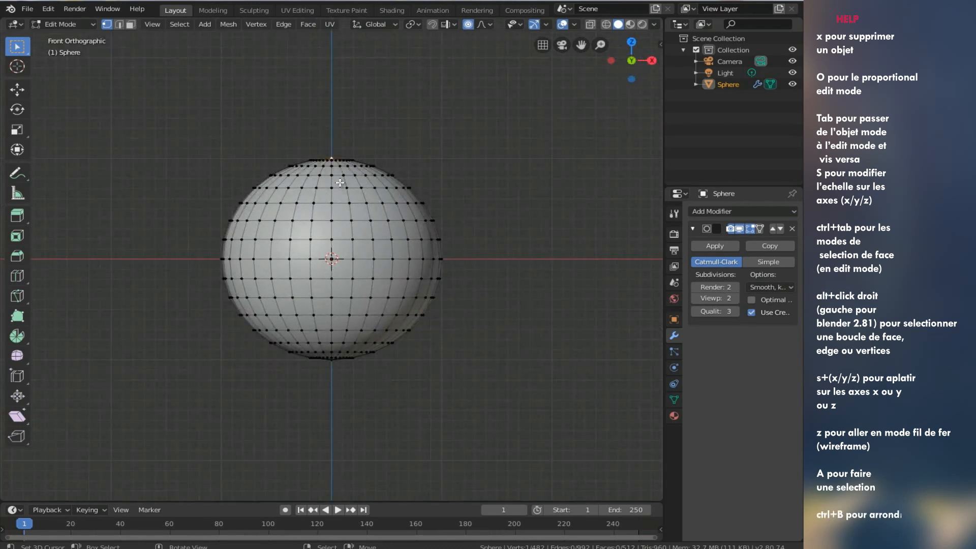
scroll(340, 183, "down", 1)
scroll(342, 185, "up", 2, "shift")
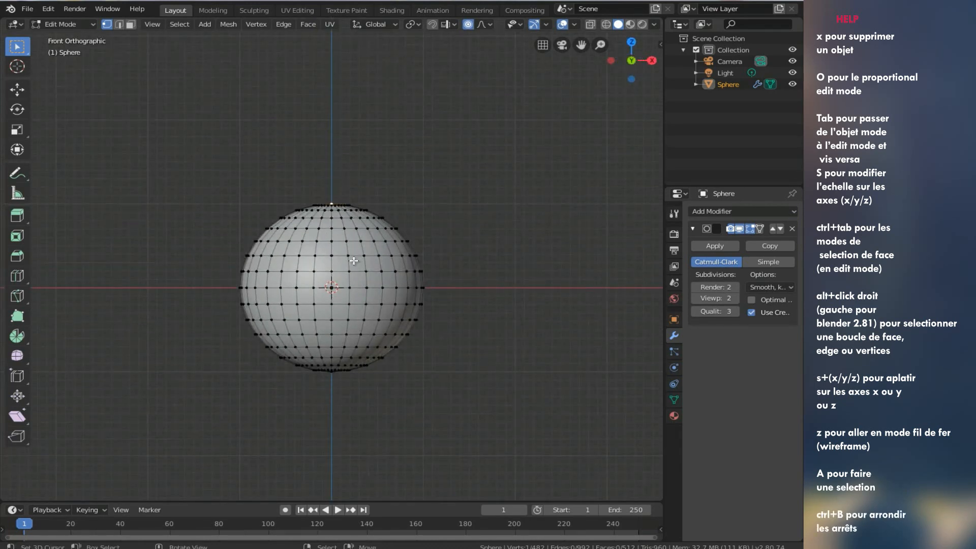
key("g")
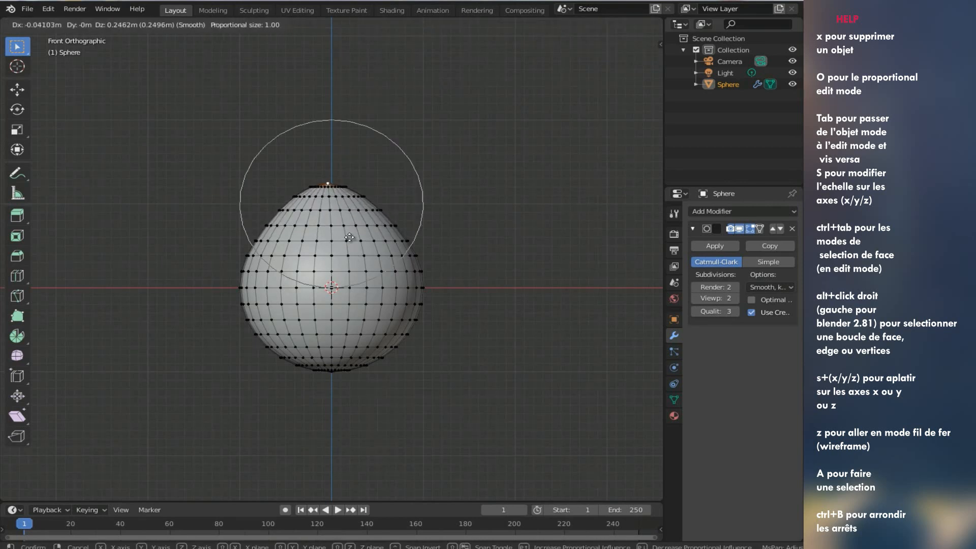
scroll(350, 238, "down", 1)
scroll(349, 238, "down", 2)
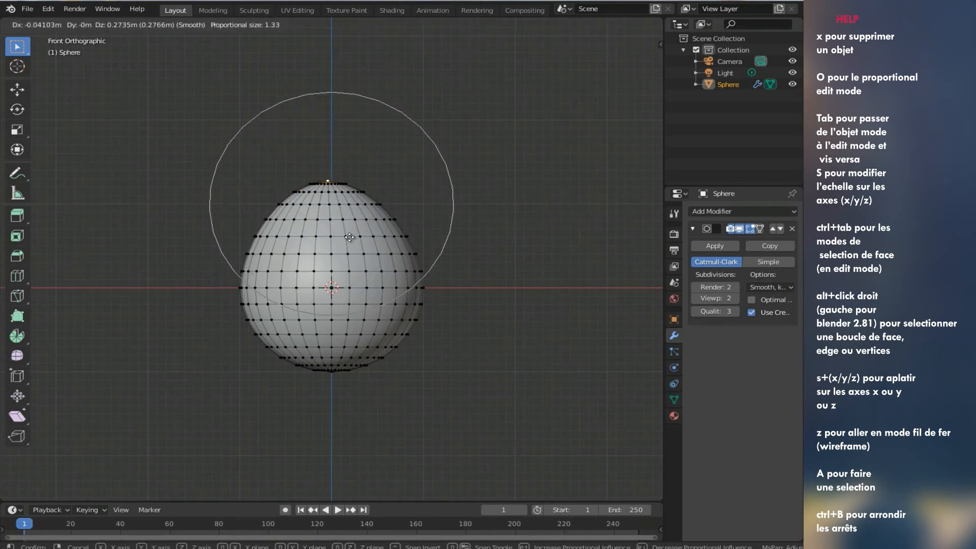
scroll(349, 221, "down", 1)
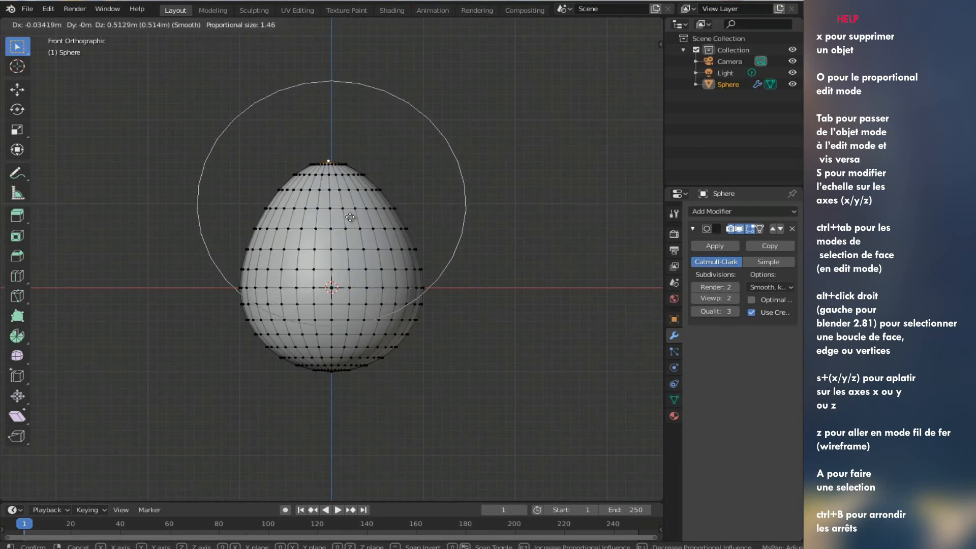
key("z")
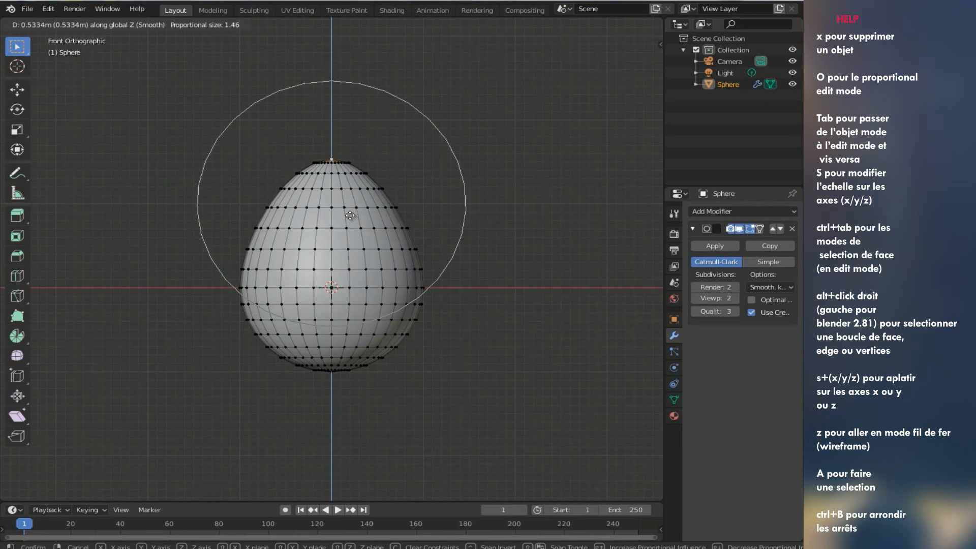
left_click(350, 214)
middle_click_drag(351, 214, 365, 245)
key("Tab")
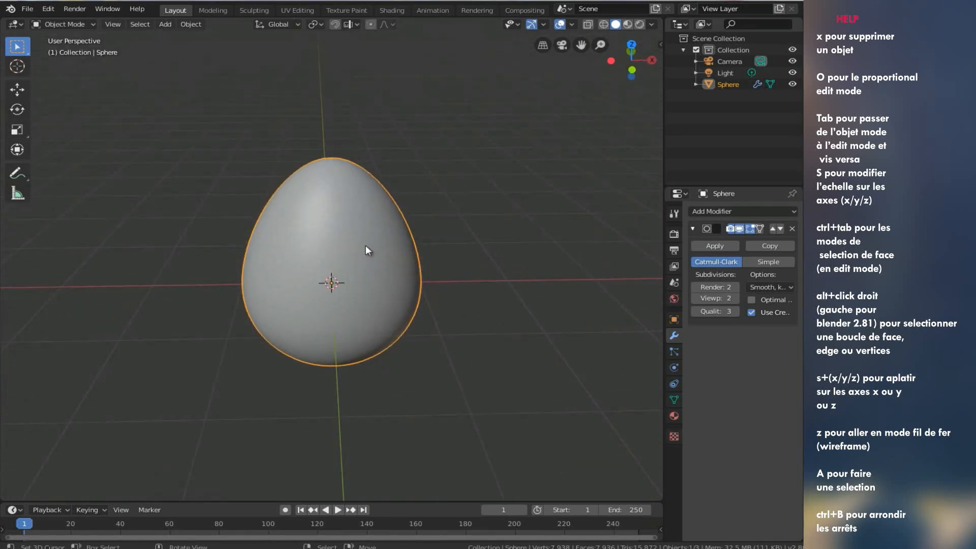
Add an Array modifier to the egg that uses a constant offset instead of the relative offset
middle_click_drag(432, 241, 408, 247)
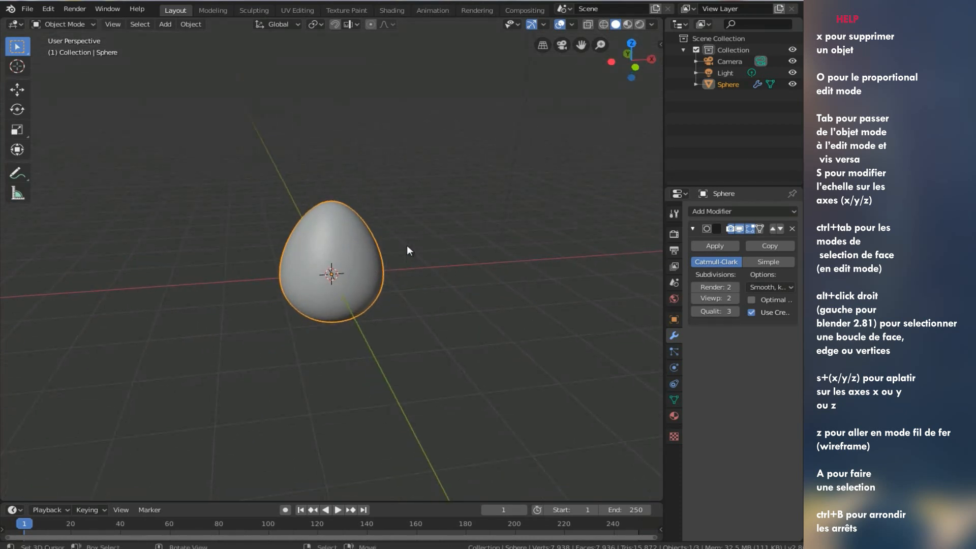
left_click(706, 211)
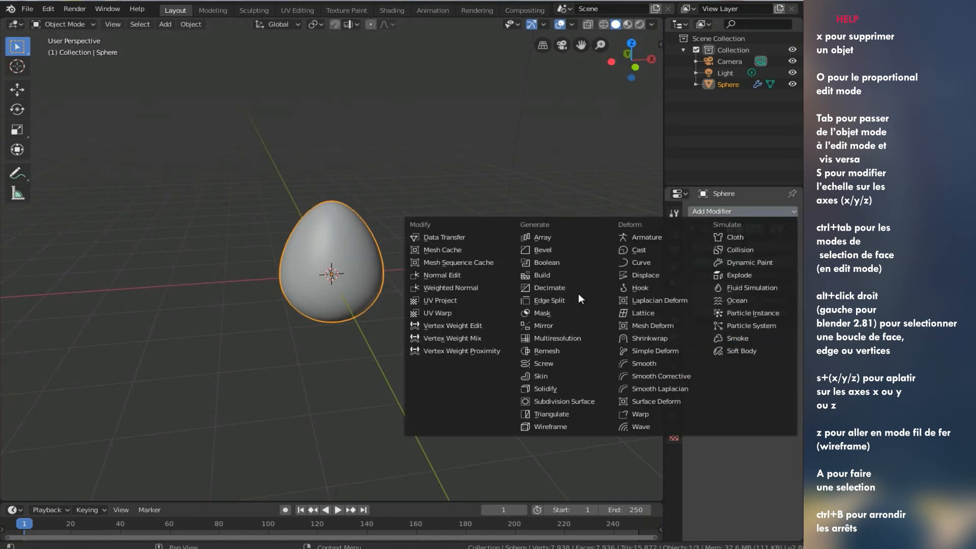
left_click(549, 238)
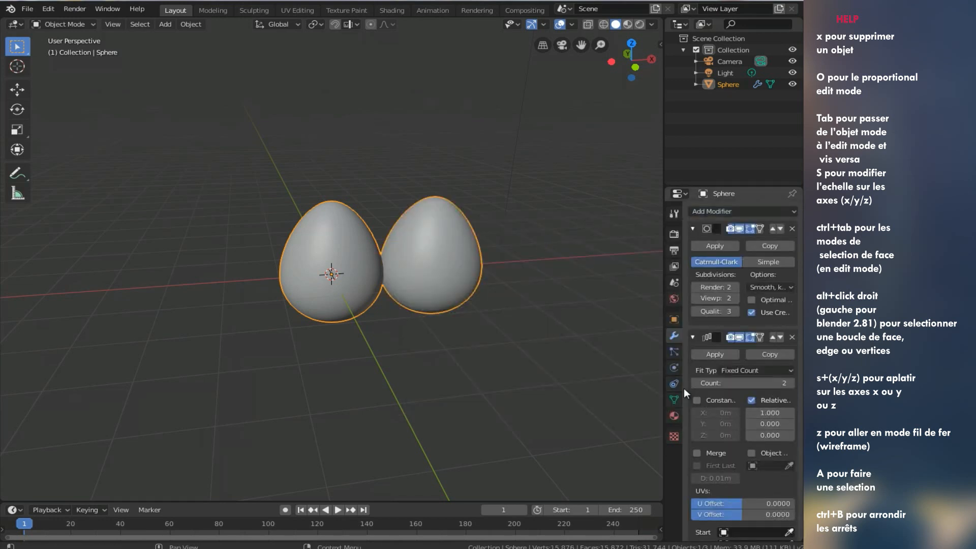
left_click_drag(663, 392, 493, 414)
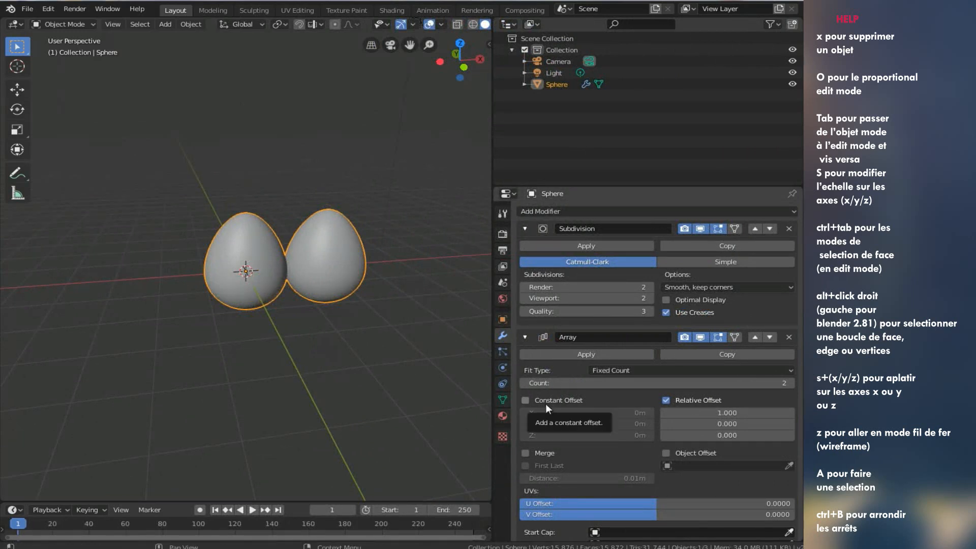
left_click(526, 400)
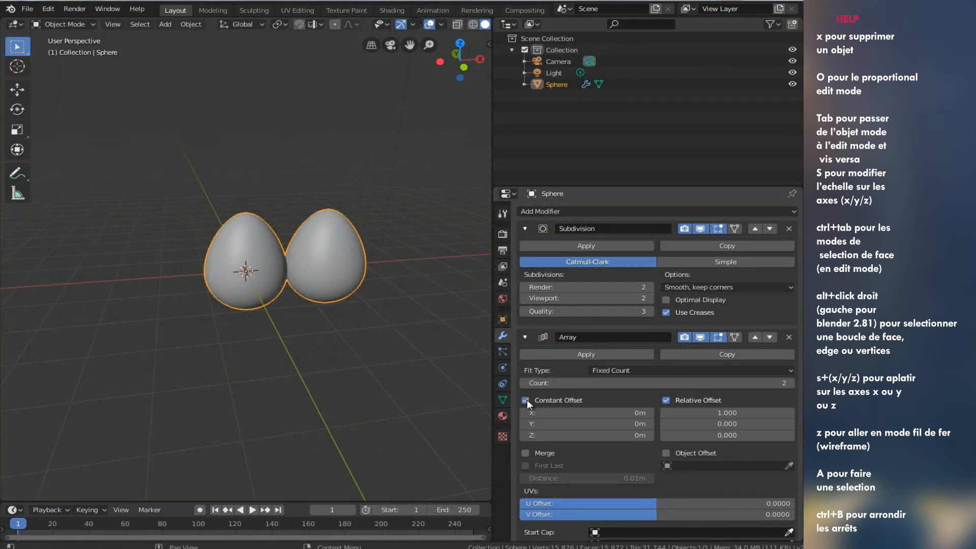
left_click(667, 400)
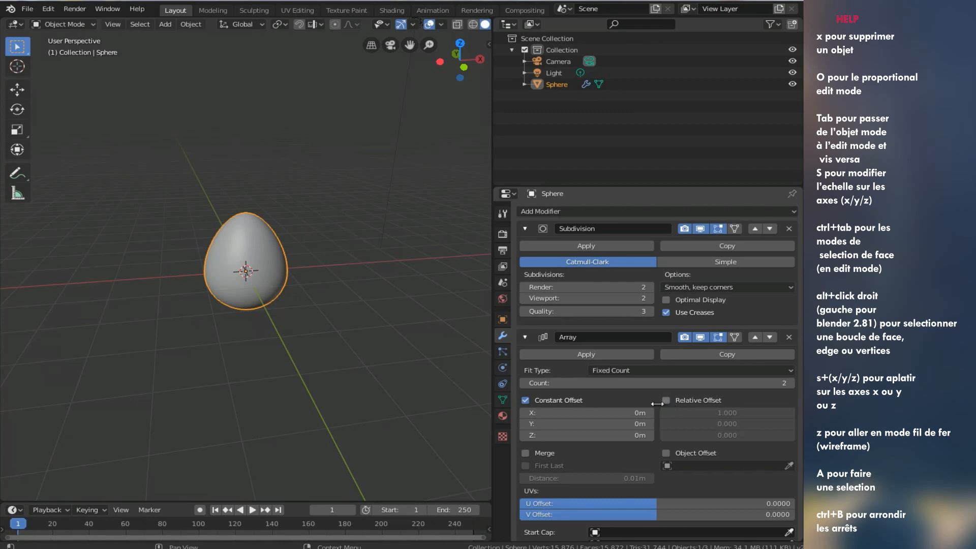
Set the array's constant X offset to 2.23 m
middle_click_drag(367, 352, 333, 352)
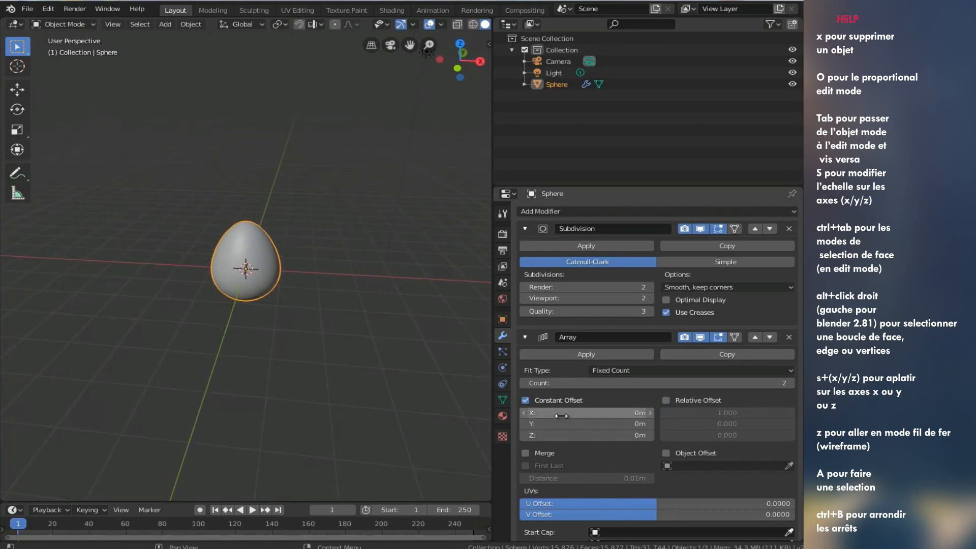
left_click_drag(560, 413, 696, 453)
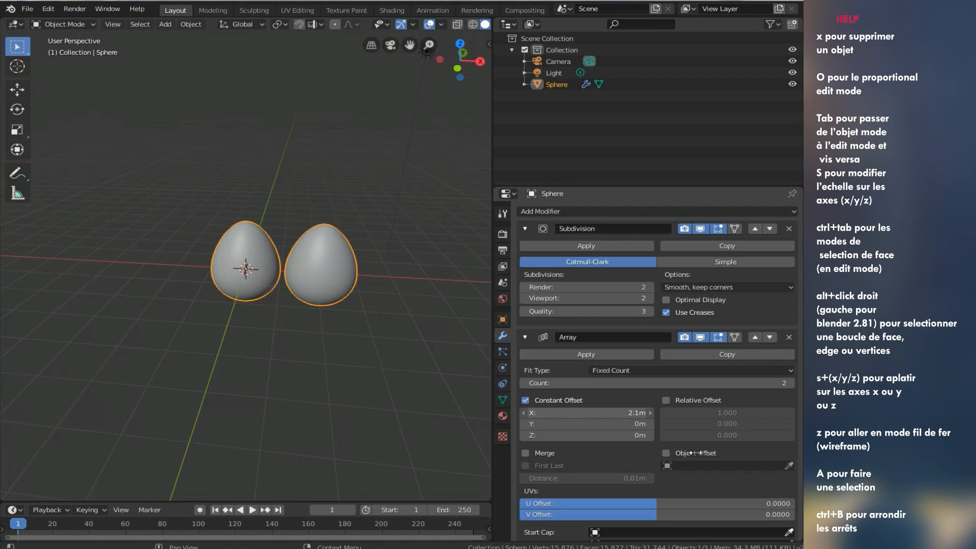
left_click_drag(699, 457, 704, 464)
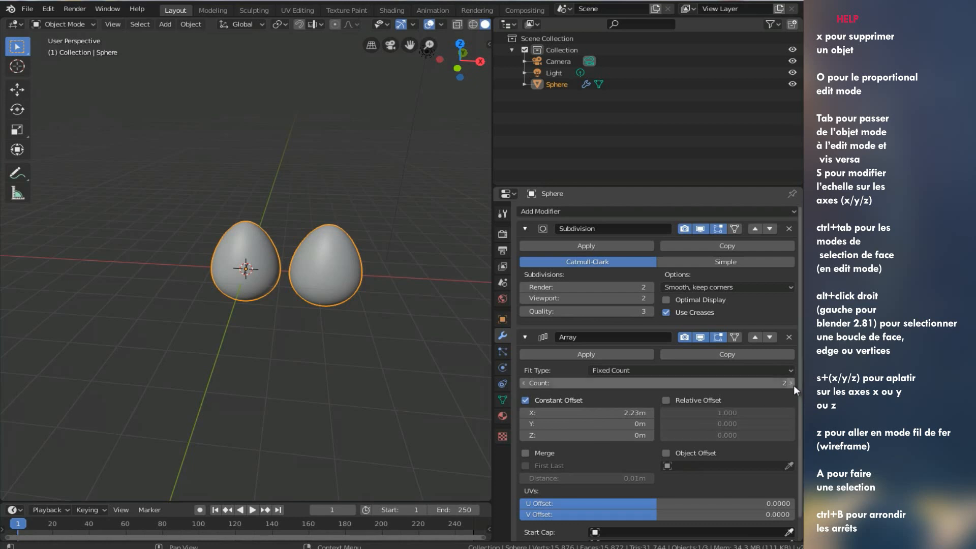
Set the array's fixed count to 6 eggs
scroll(328, 324, "down", 1)
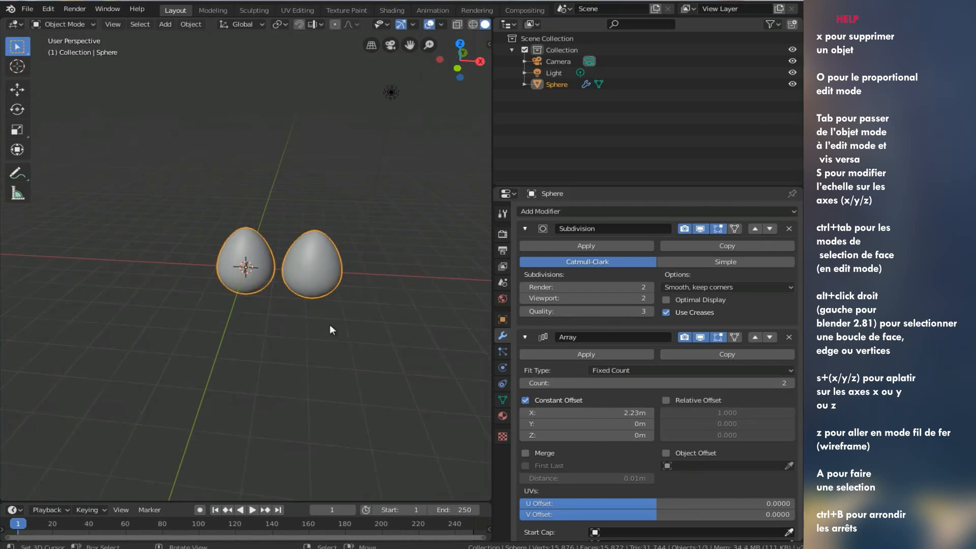
left_click(790, 382)
left_click(790, 382)
scroll(258, 293, "down", 1)
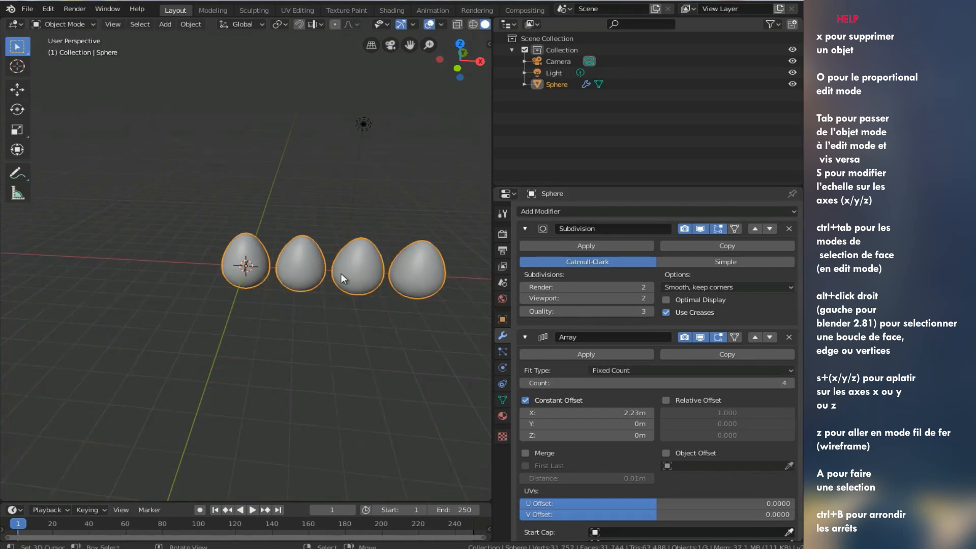
left_click(790, 382)
left_click(790, 382)
scroll(289, 276, "down", 1)
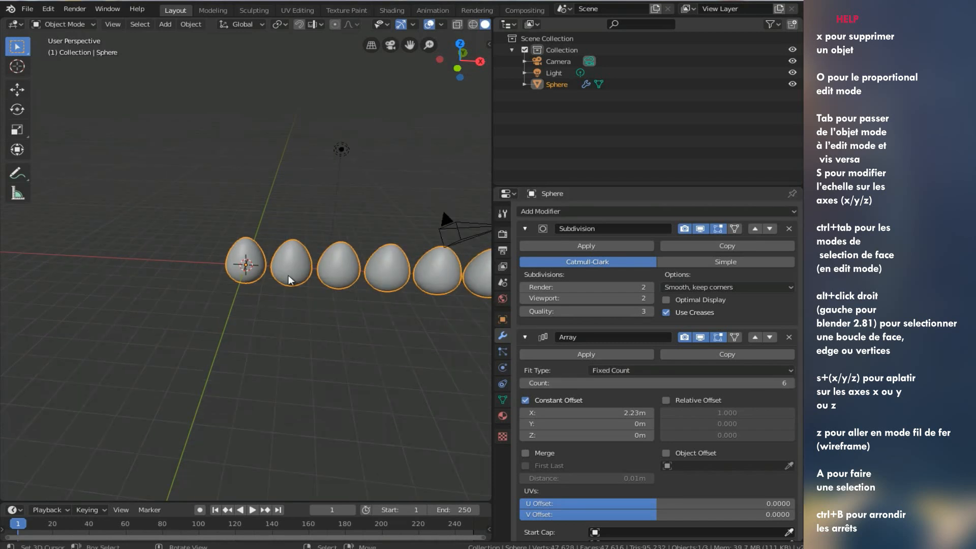
Add a second Array modifier to the egg row that uses a constant offset instead of the relative offset
scroll(288, 275, "down", 1)
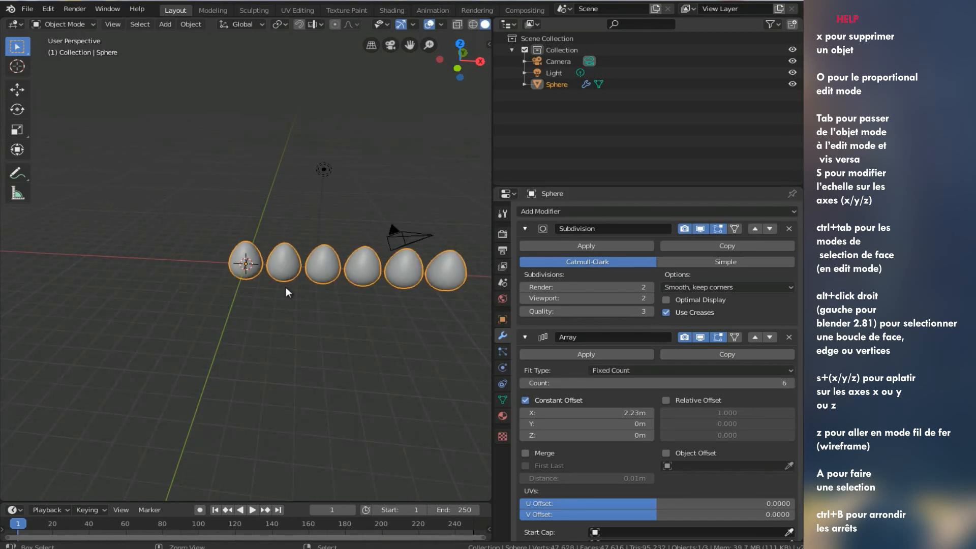
scroll(285, 287, "up", 1, "ctrl")
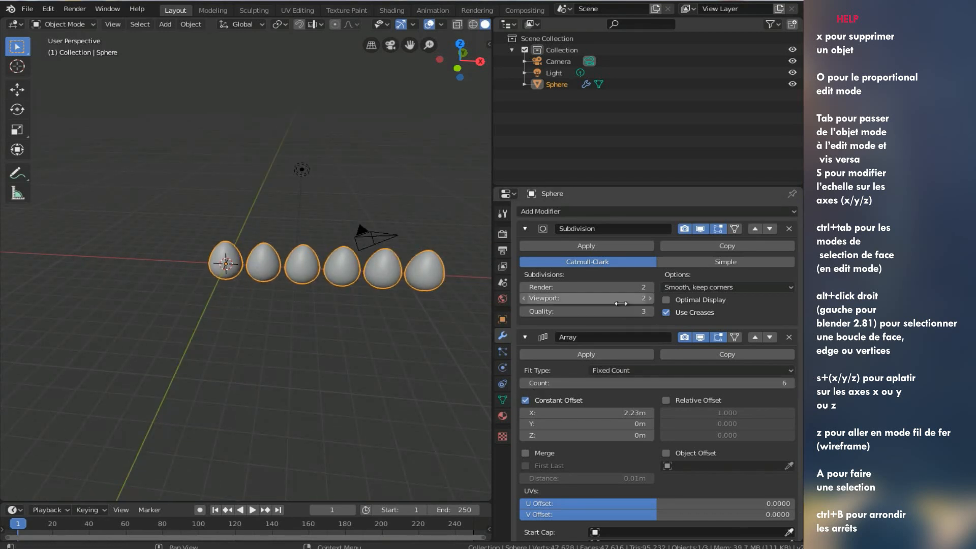
left_click(555, 210)
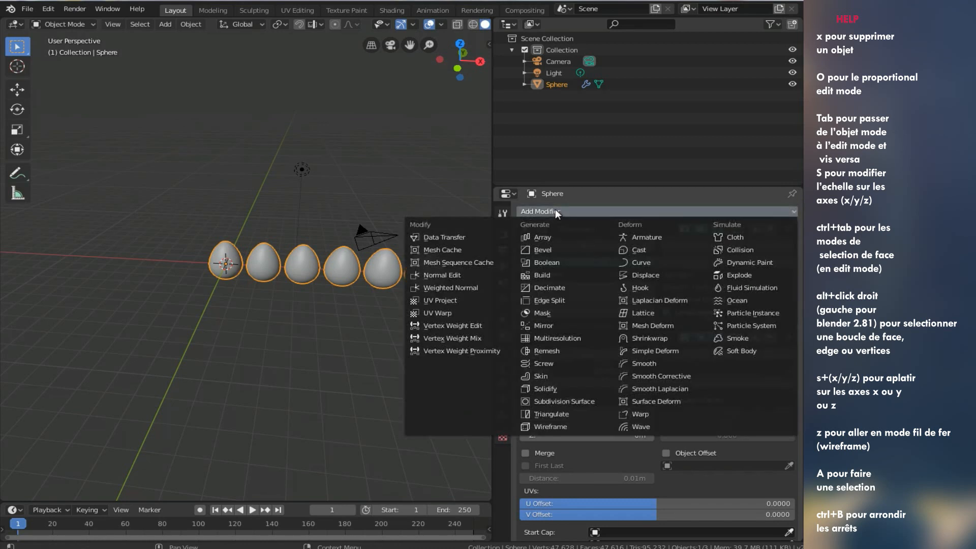
left_click(549, 236)
scroll(656, 485, "down", 10)
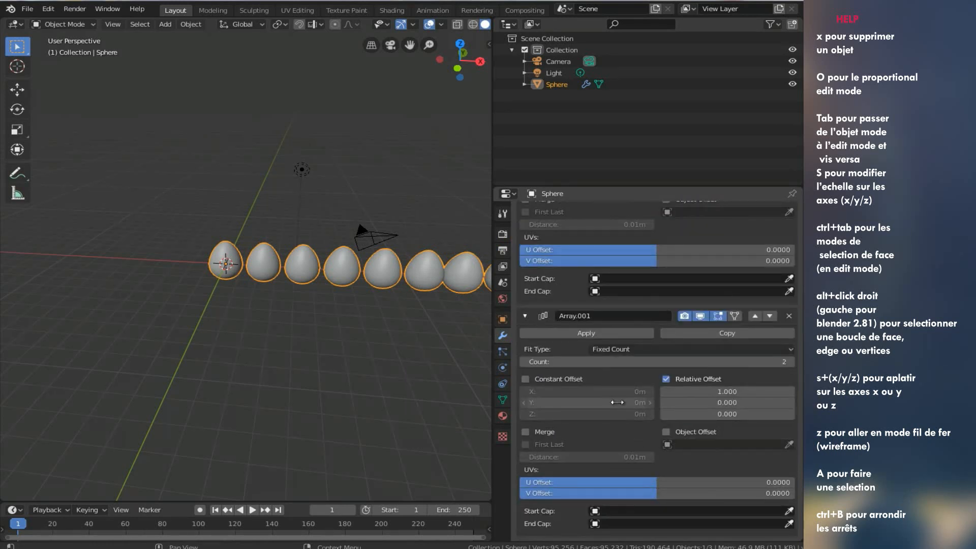
left_click(526, 379)
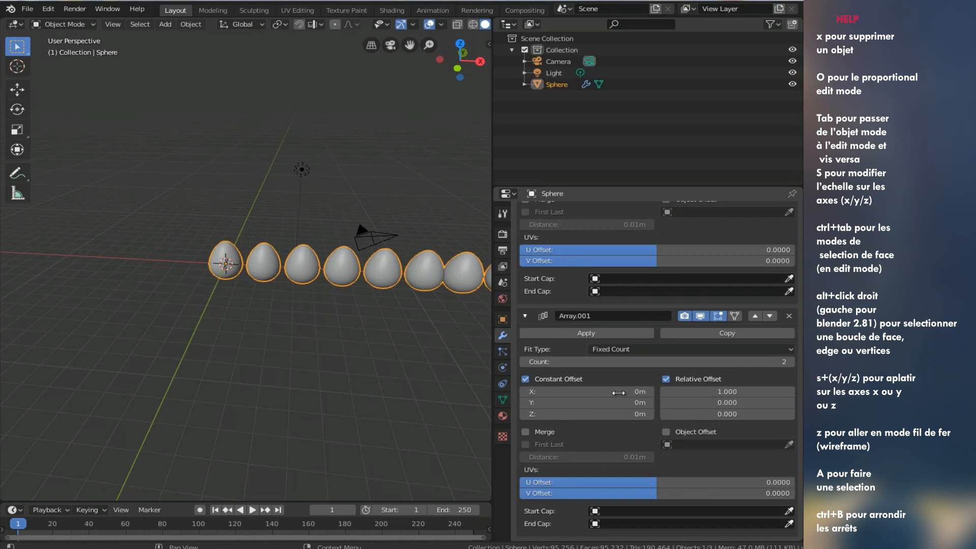
left_click(666, 379)
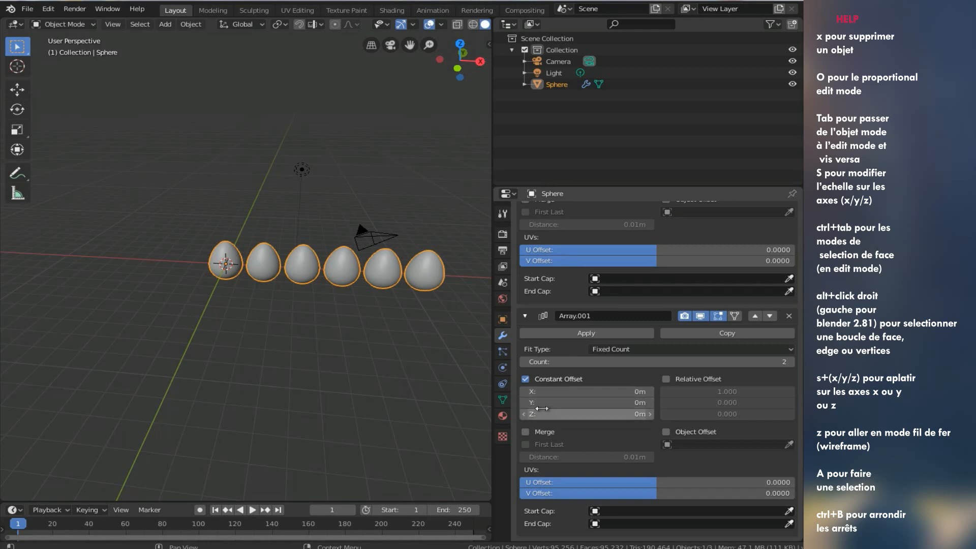
Set the second array's constant Y offset to 2.62 m
left_click_drag(542, 405, 762, 420)
middle_click_drag(272, 334, 366, 338)
left_click_drag(567, 401, 512, 410)
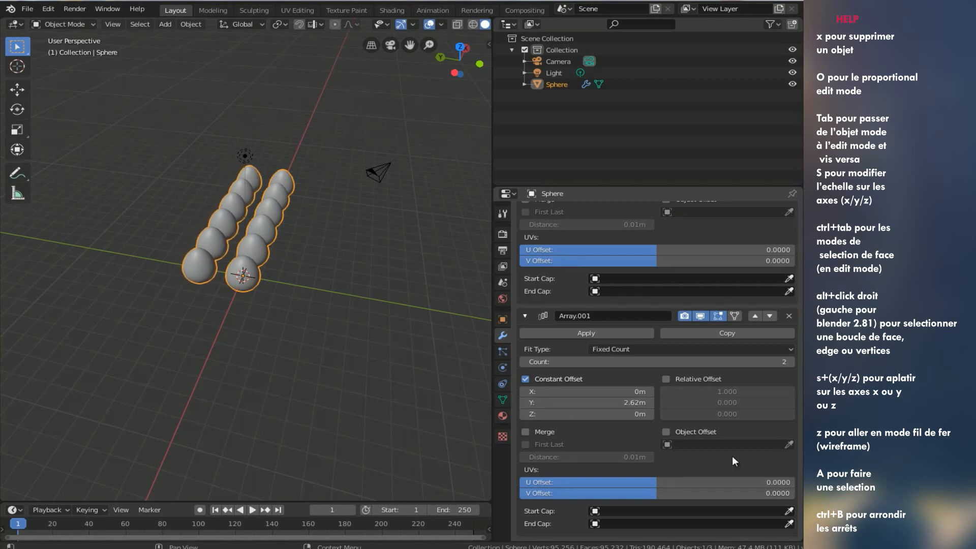
Set the second array's fixed count to 5 rows
left_click(792, 361)
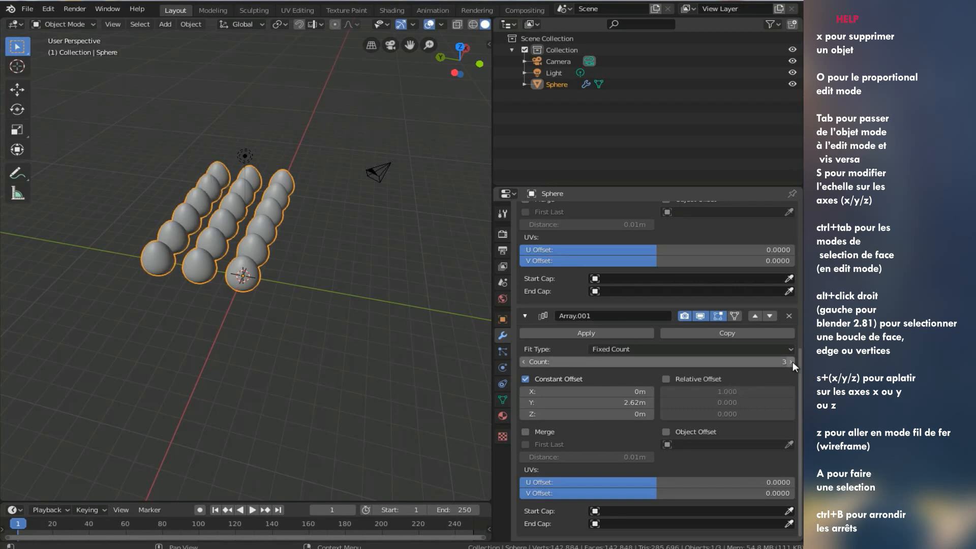
left_click(792, 361)
left_click(792, 361)
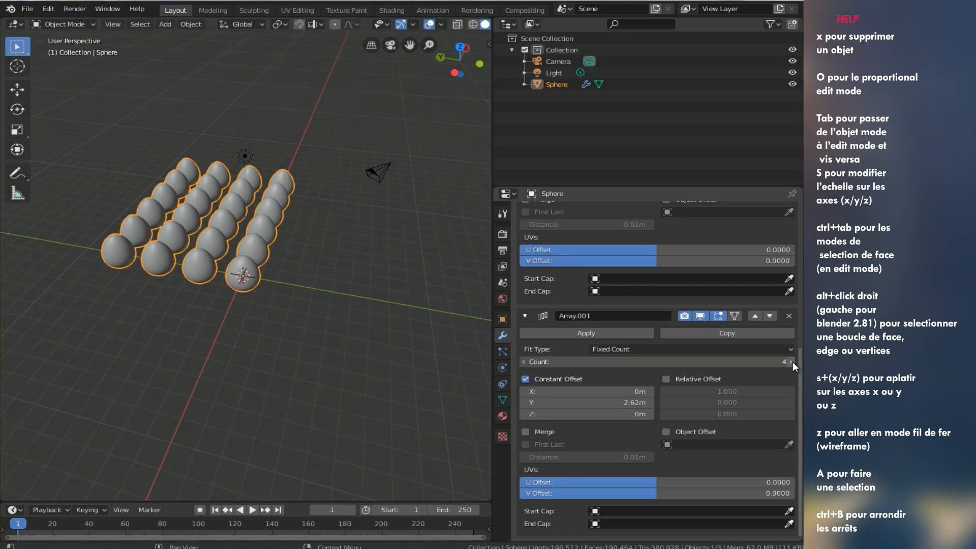
Widen the 3D viewport and, in top view, centre the egg grid on the world origin by moving it about -5.47 m in X and -5.09 m in Y
middle_click_drag(391, 278, 252, 222)
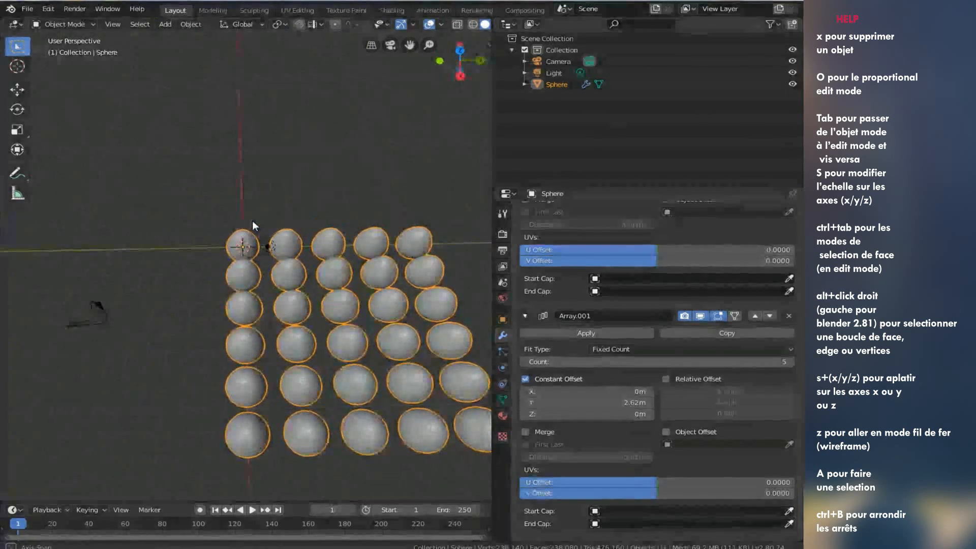
left_click_drag(492, 351, 627, 368)
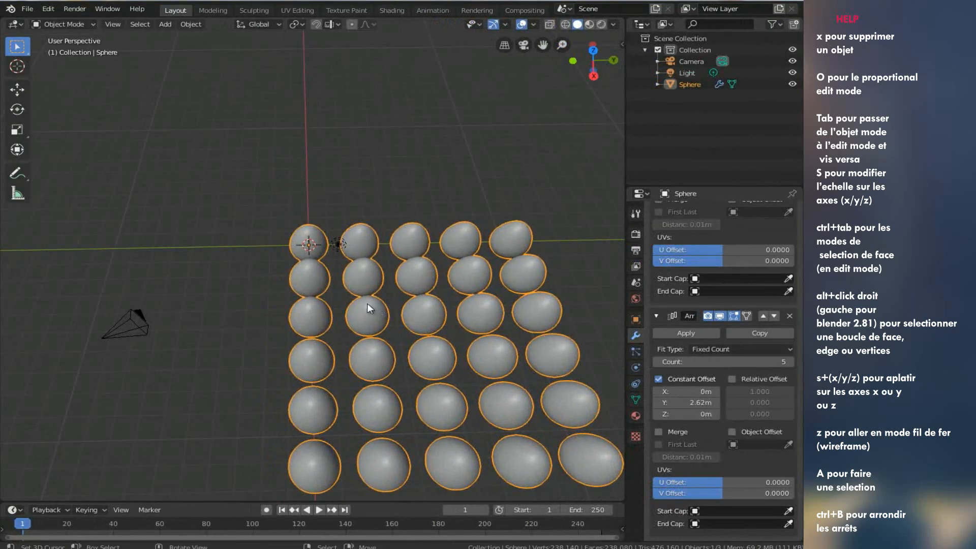
scroll(367, 303, "down", 1)
key("KP_7")
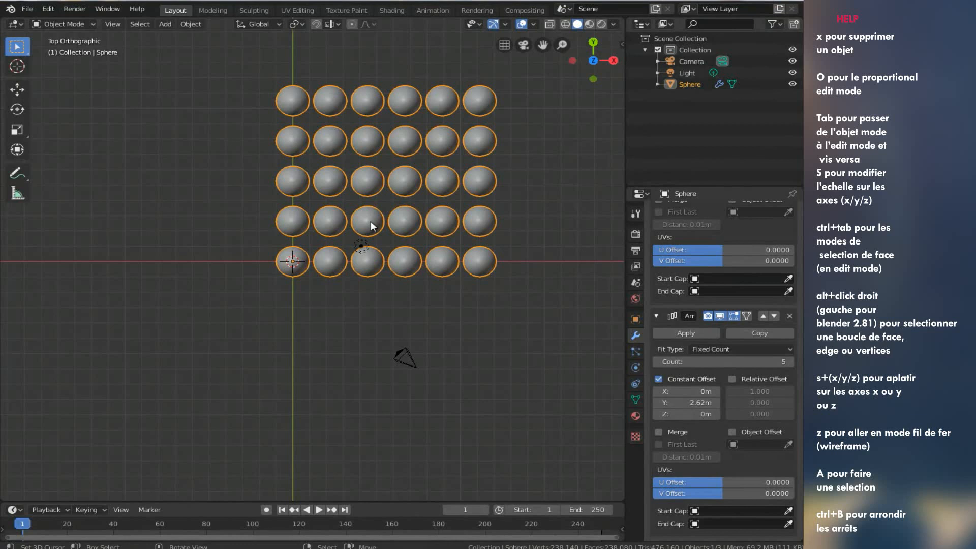
key("g")
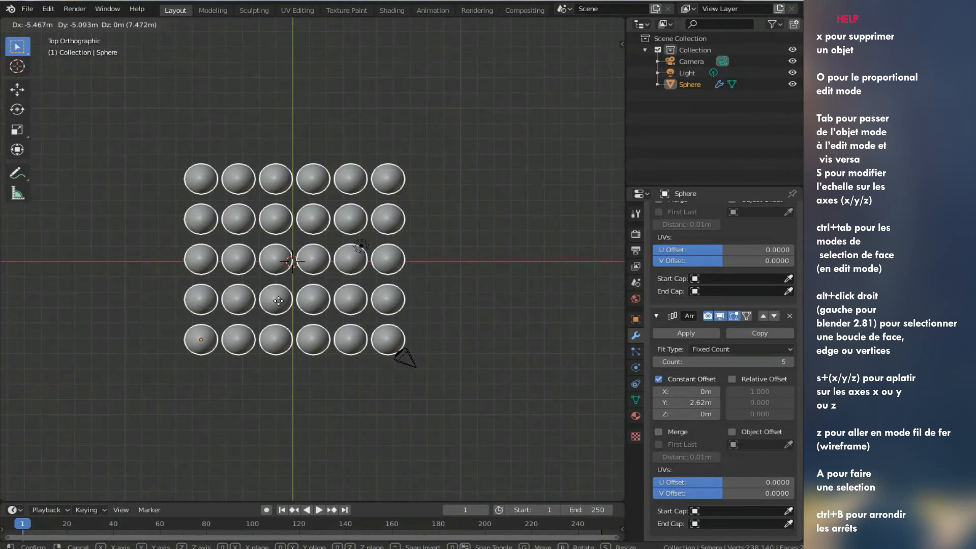
left_click(279, 301)
Set the egg grid's origin to the 3D cursor at the centre of the scene
middle_click_drag(279, 301, 242, 219)
left_click(198, 27)
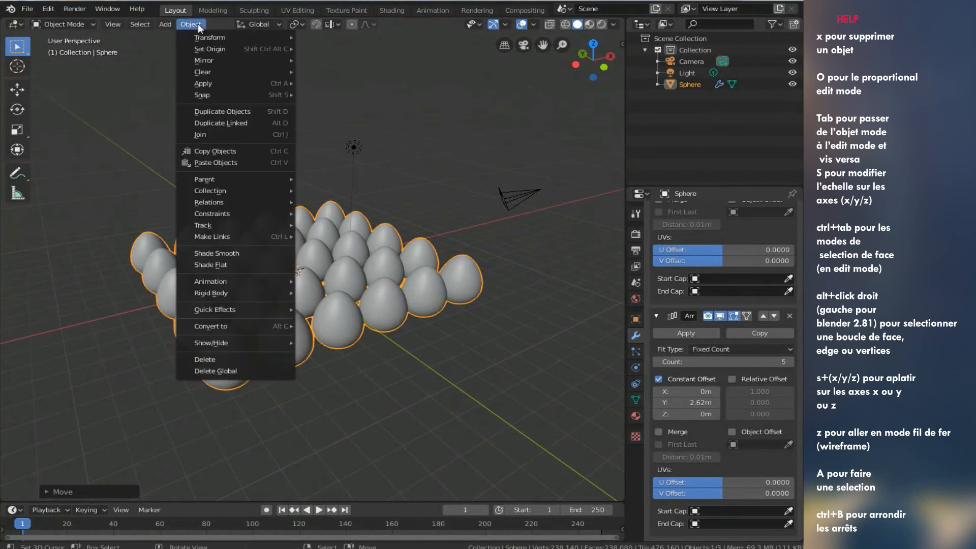
mouse_move(215, 47)
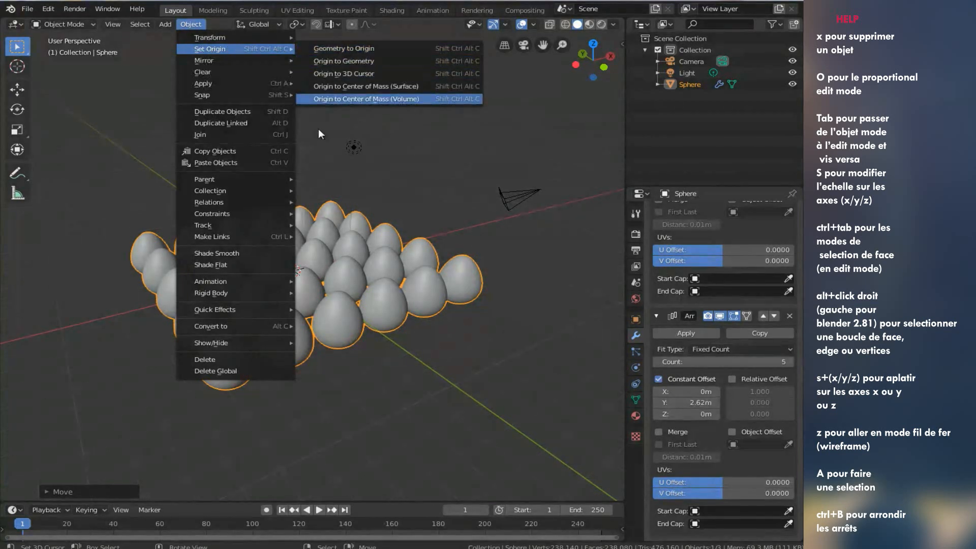
left_click(346, 73)
middle_click_drag(233, 180, 369, 204)
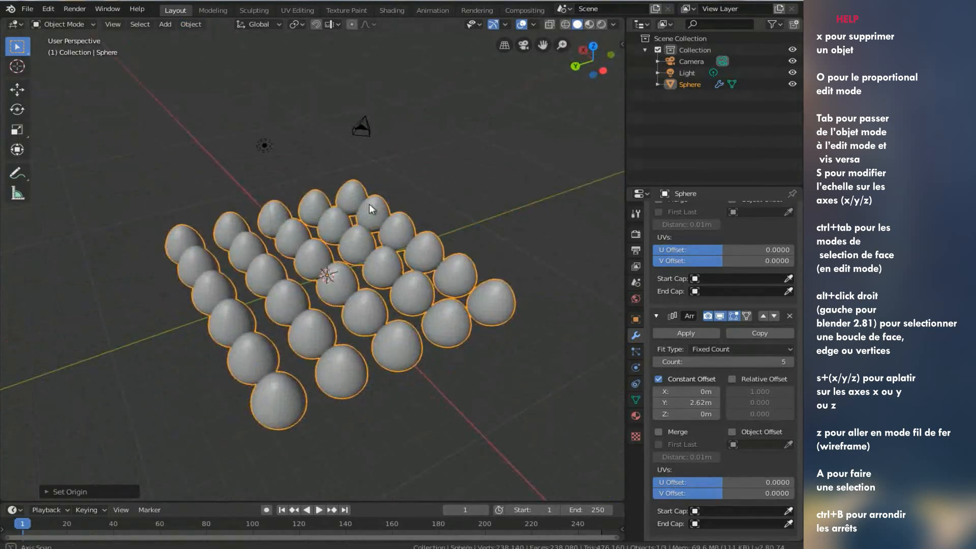
mouse_move(328, 251)
middle_mouse_down()
mouse_move(376, 264)
mouse_move(416, 199)
mouse_move(333, 228)
mouse_move(334, 262)
middle_mouse_up()
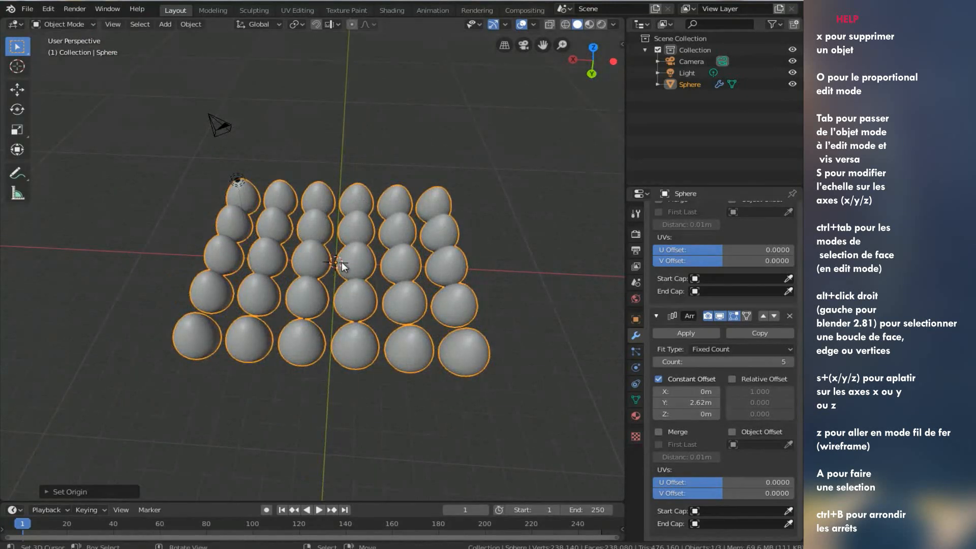
middle_click_drag(357, 256, 295, 213)
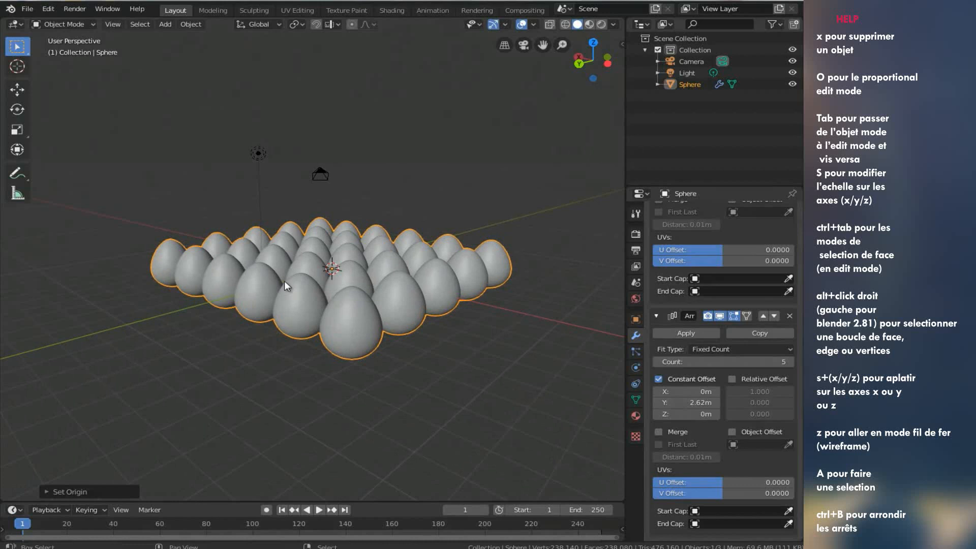
Add a mesh plane at the centre of the egg grid and scale it up uniformly until it extends past all the eggs
key("shift+a")
mouse_move(285, 279)
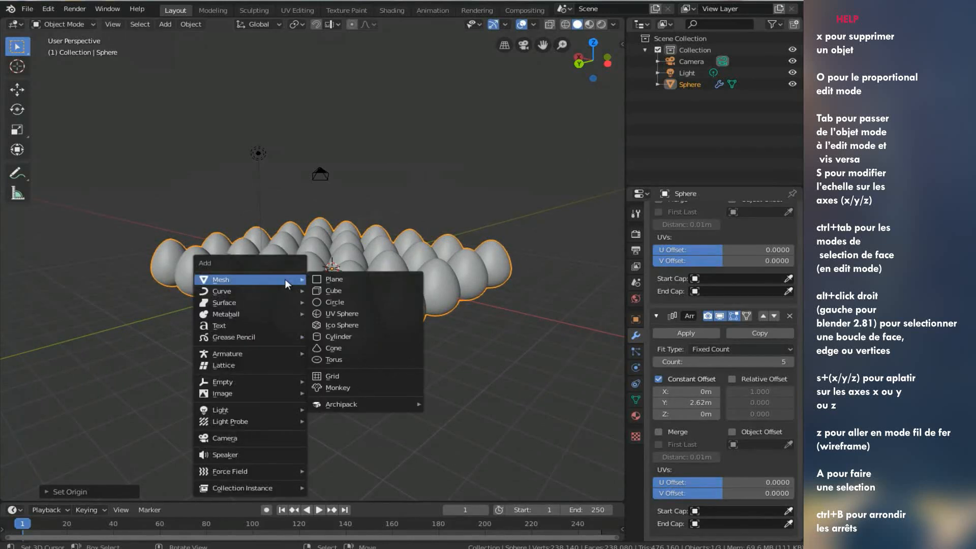
left_click(349, 280)
middle_click_drag(349, 279, 369, 324)
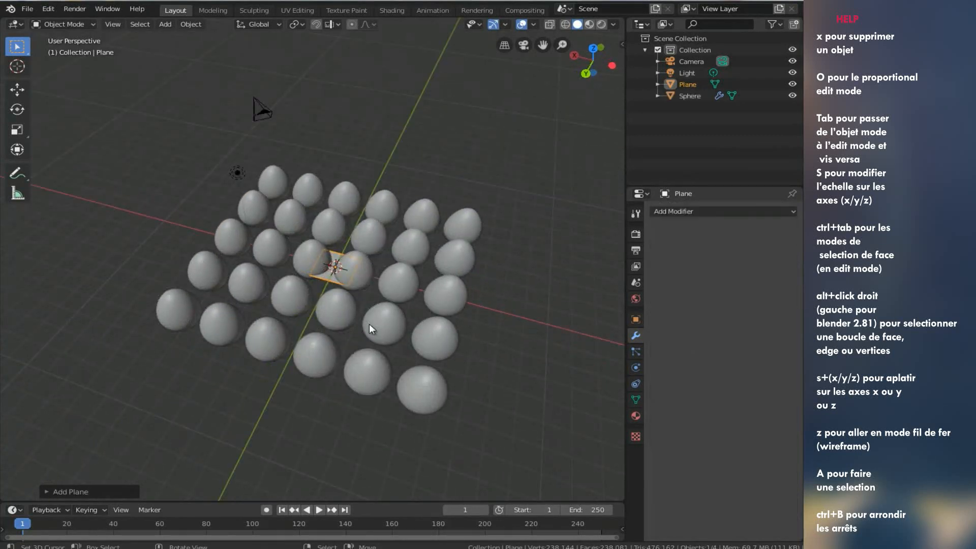
key("KP_7")
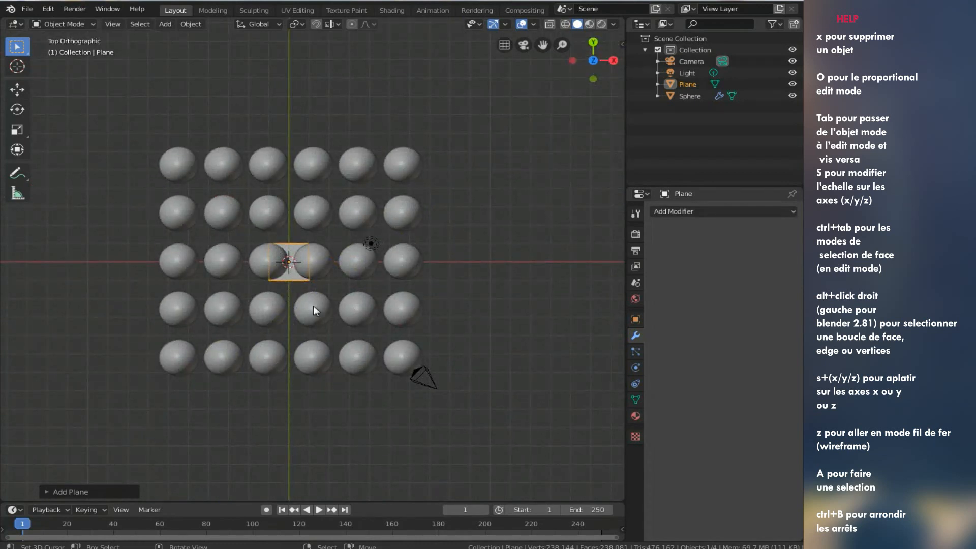
key("s")
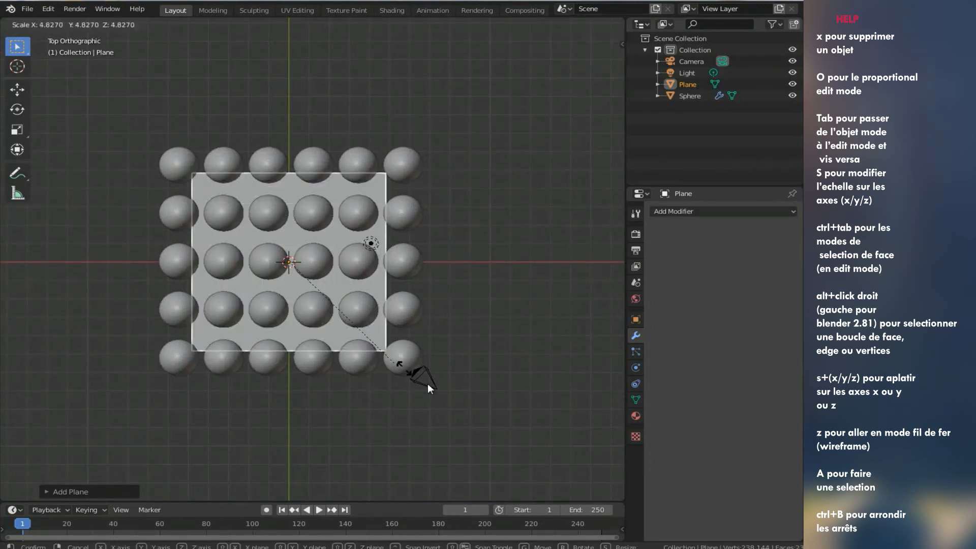
left_click(481, 422)
Extrude the plane downward along local Z in front view into a slab reaching just below the eggs, and return to Object Mode
middle_click_drag(339, 333, 318, 242)
key("Tab")
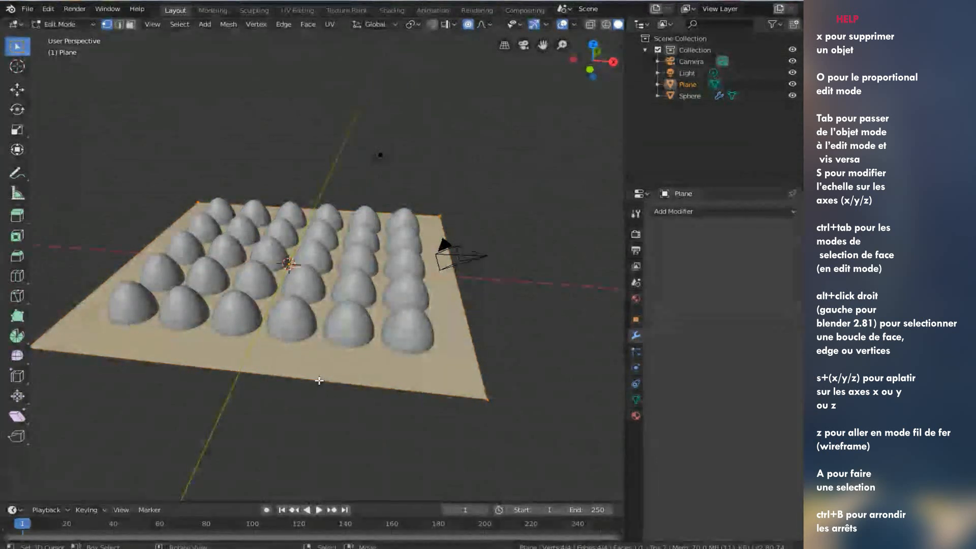
key("KP_1")
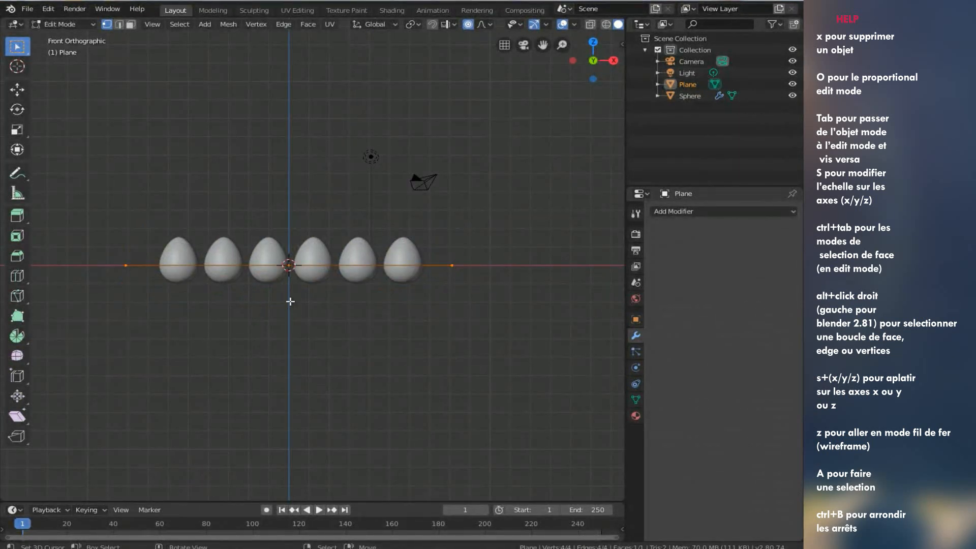
key("e")
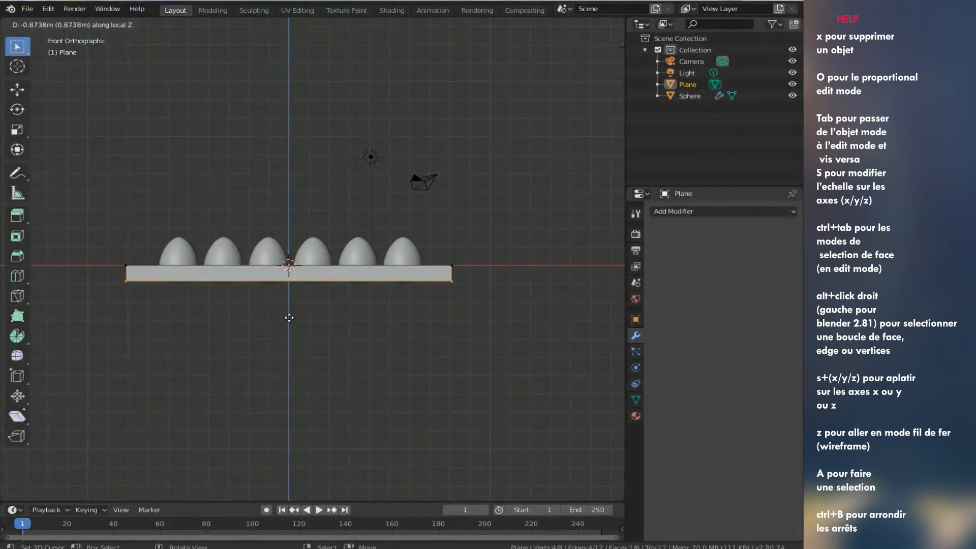
left_click(289, 324)
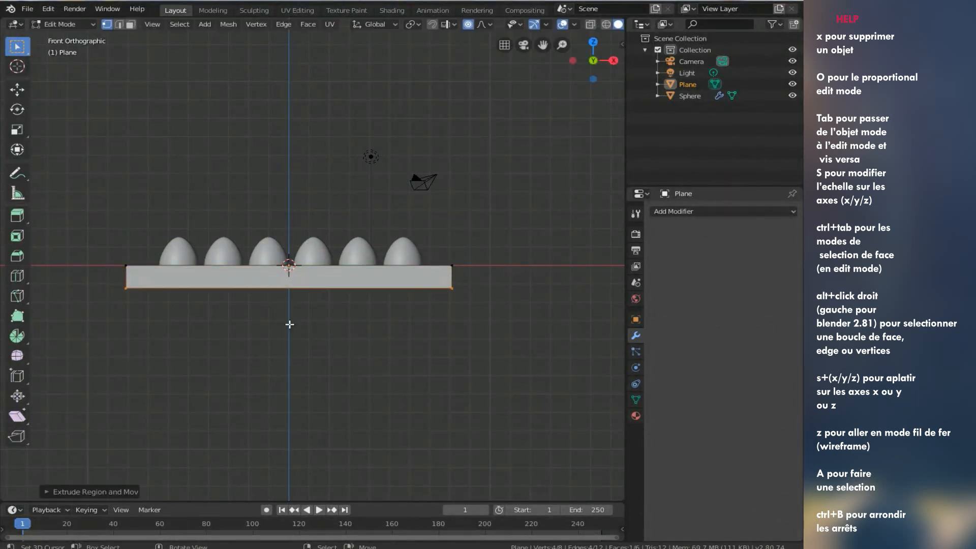
middle_click_drag(310, 268, 274, 264)
key("Tab")
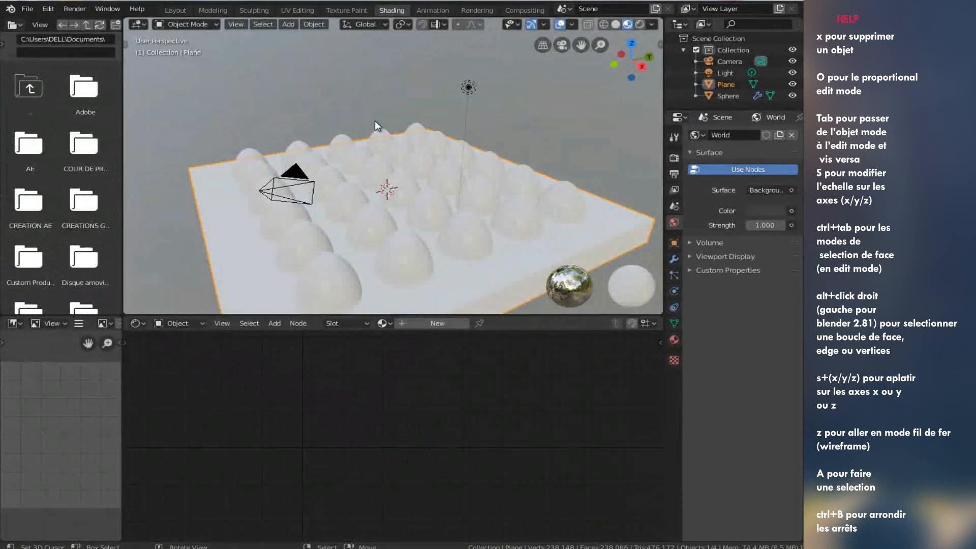
Switch to the Shading workspace and create a new material for the eggs
middle_click_drag(361, 172, 358, 160)
left_click(366, 210)
middle_click_drag(388, 194, 358, 214)
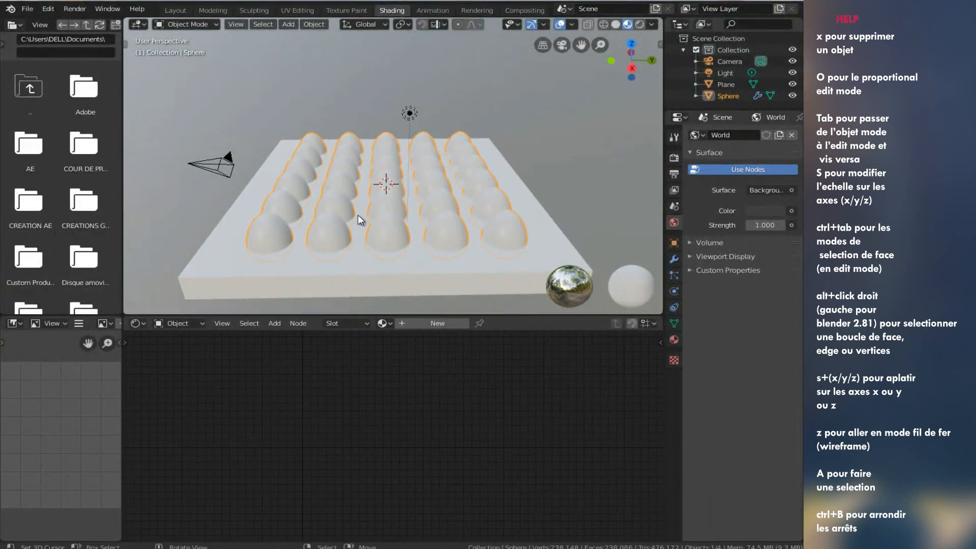
left_click(445, 324)
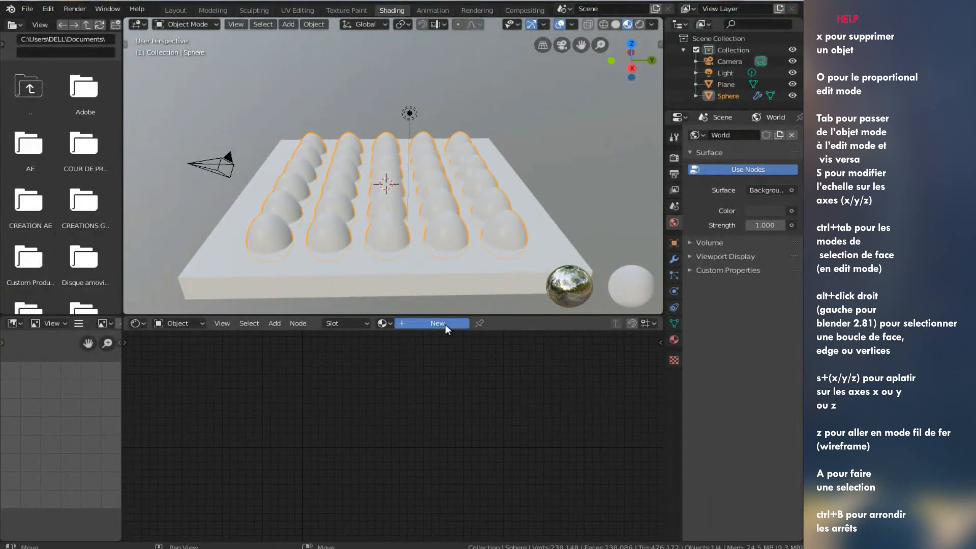
Set the Base Color of the egg material to an orange-brown with H 0.068, S 0.623 and V 0.906
scroll(268, 388, "up", 4)
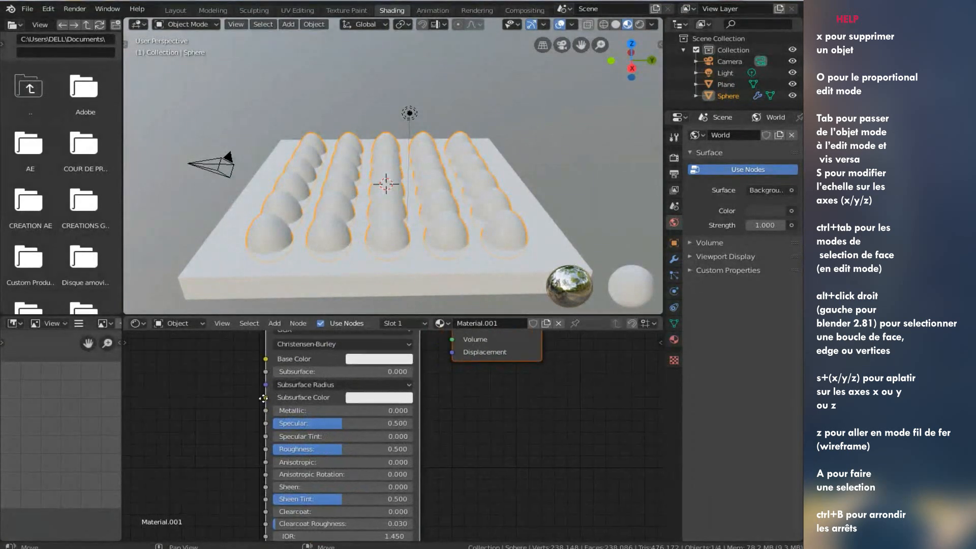
scroll(422, 376, "up", 2)
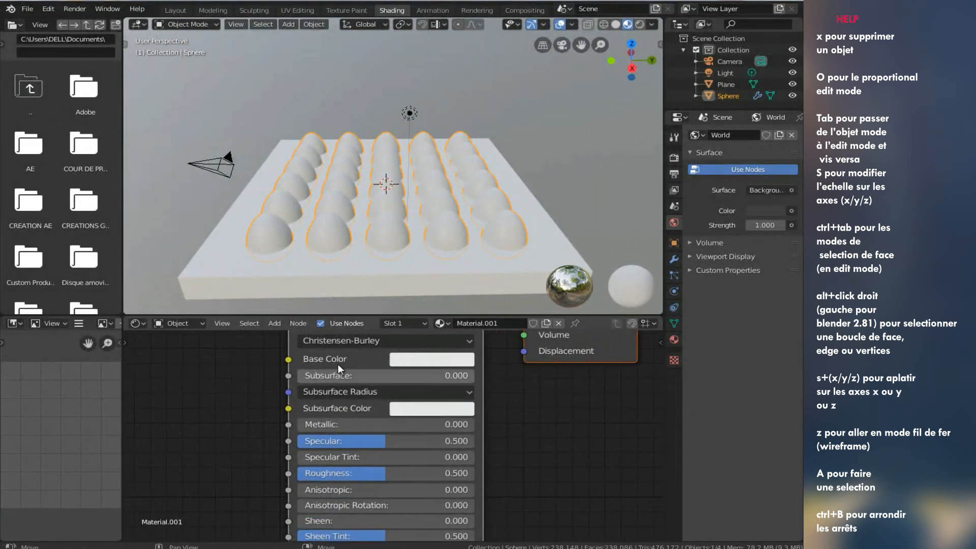
left_click(426, 362)
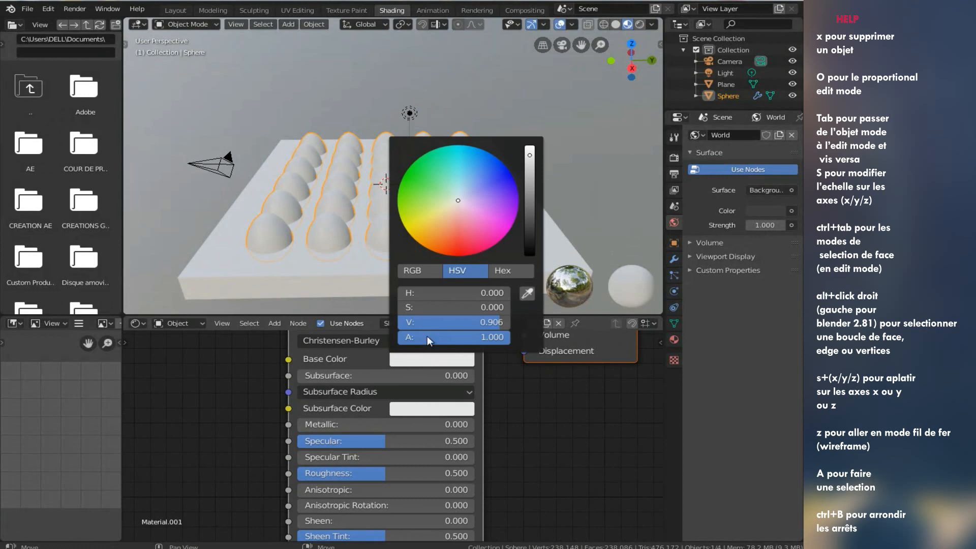
left_click(444, 222)
left_click_drag(444, 224, 442, 229)
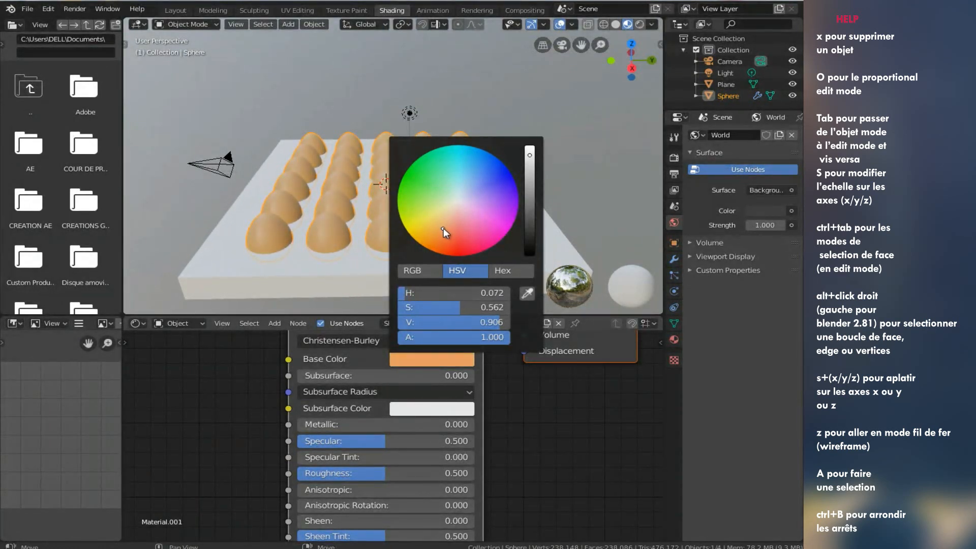
middle_click_drag(292, 255, 429, 231)
scroll(377, 238, "up", 2)
left_click(427, 358)
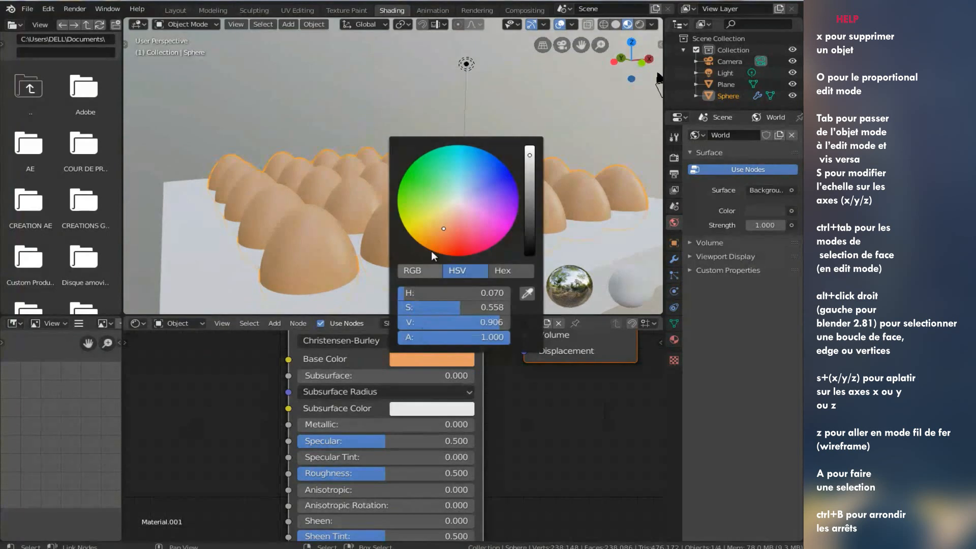
left_click_drag(438, 227, 443, 231)
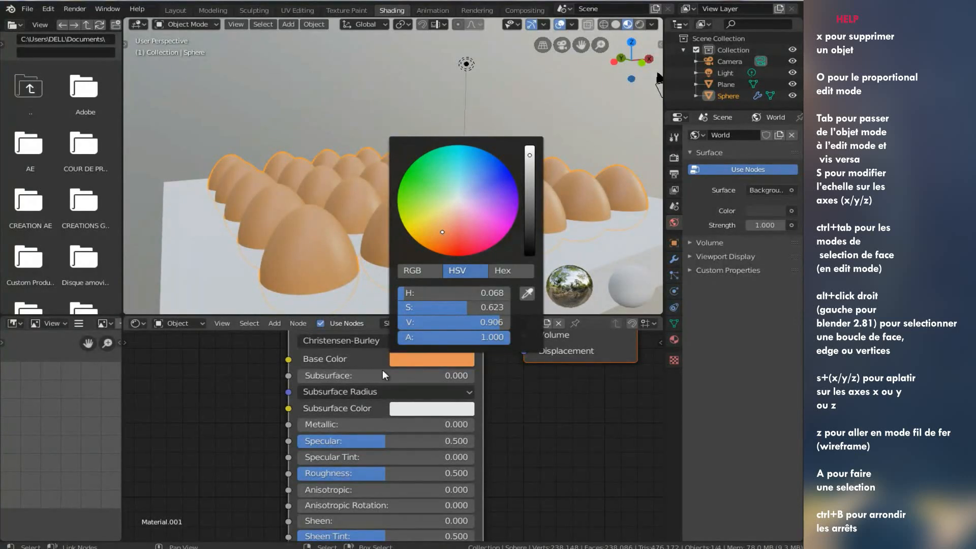
Lower the egg material's Roughness to 0.177 for a glossier shell
middle_click_drag(361, 492, 361, 444)
left_click_drag(368, 425, 308, 437)
mouse_move(457, 236)
middle_mouse_down()
mouse_move(392, 260)
mouse_move(469, 247)
middle_mouse_up()
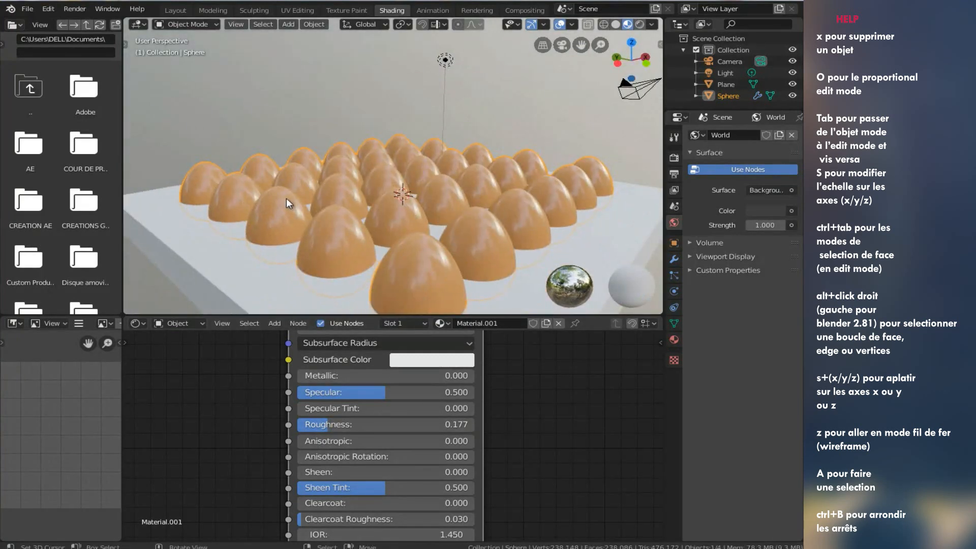
scroll(286, 197, "down", 1)
middle_click_drag(287, 197, 349, 262)
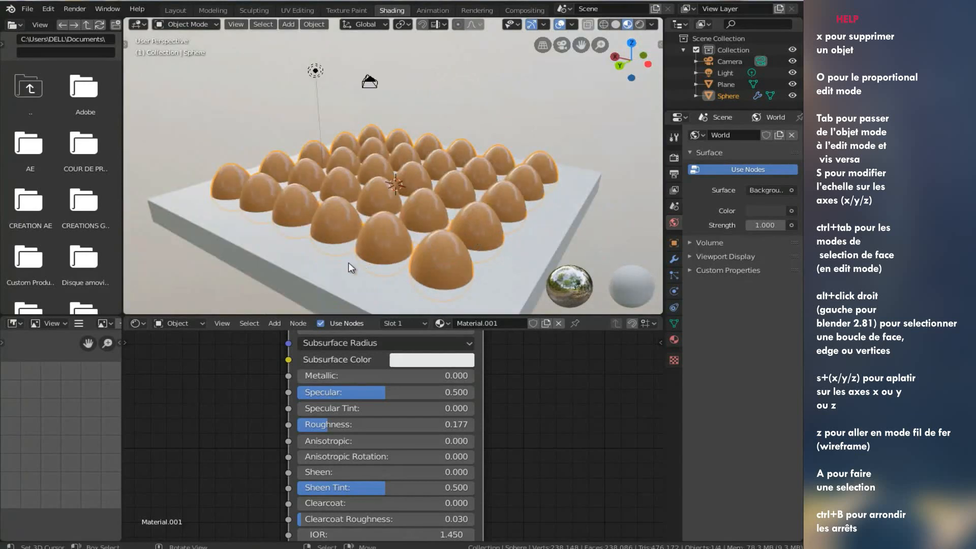
Create a new material for the tray slab beneath the eggs and set its Roughness to 0.345
left_click(305, 261)
middle_click_drag(411, 210, 383, 203)
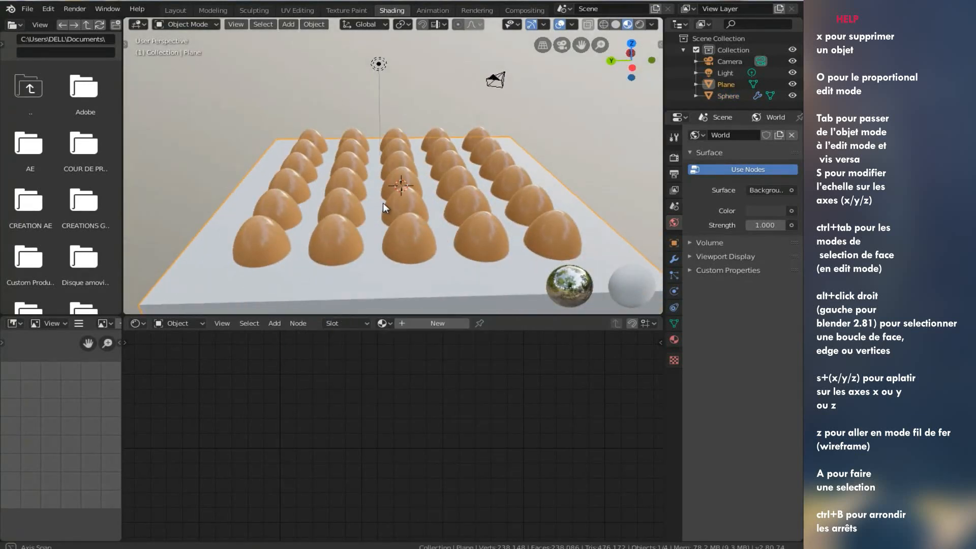
left_click(436, 323)
middle_click_drag(386, 465, 351, 467)
left_click_drag(340, 426, 307, 436)
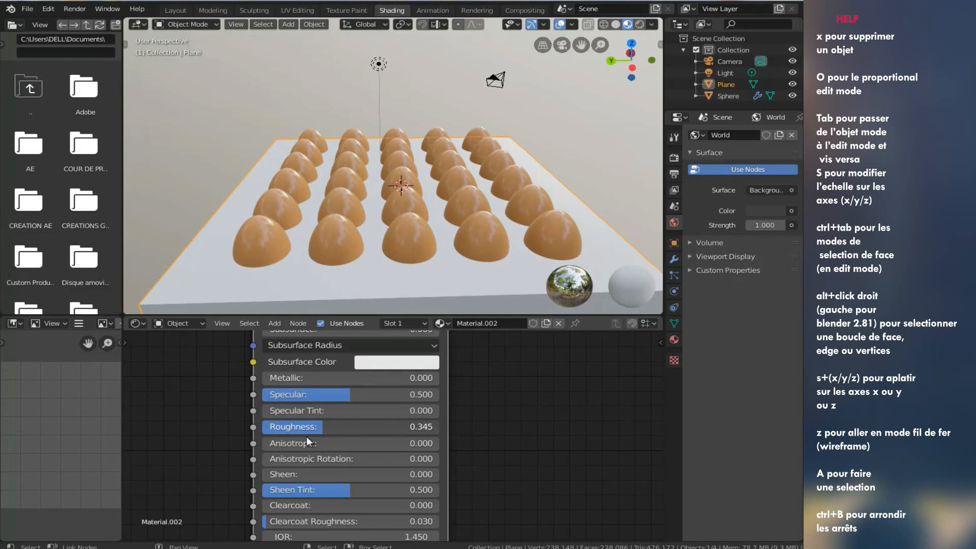
middle_click_drag(273, 237, 347, 189)
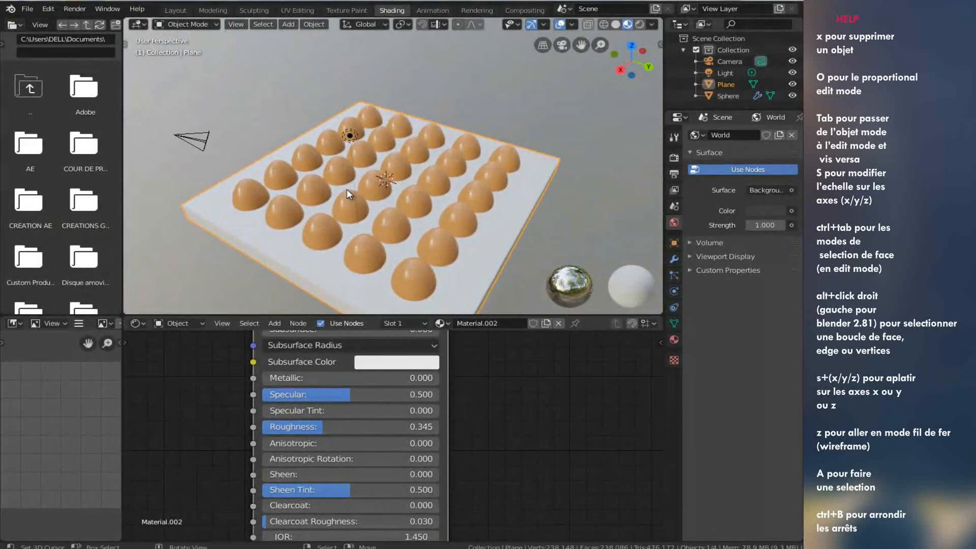
middle_click_drag(432, 195, 354, 147)
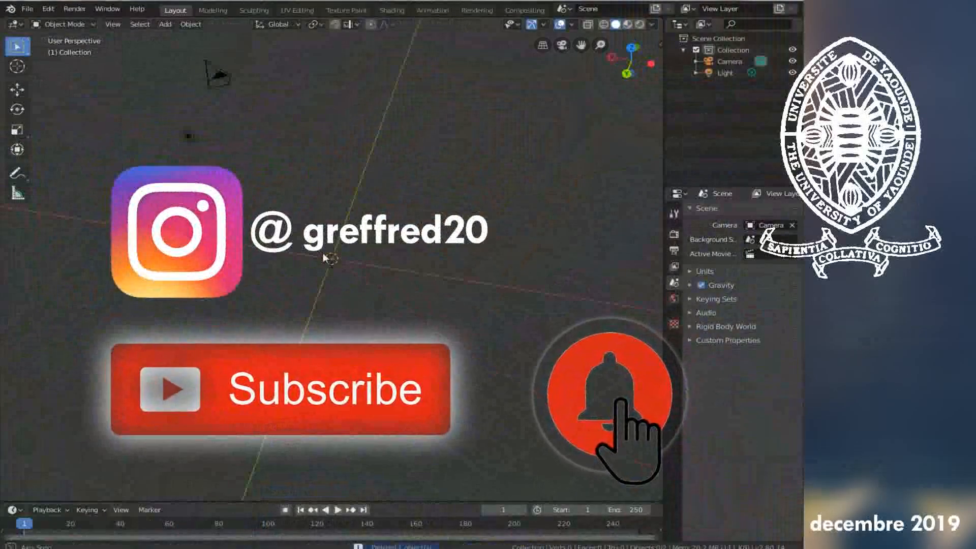
Add a UV sphere with a Subdivision Surface modifier at 2 viewport subdivisions and shade it smooth
scroll(326, 263, "up", 5)
left_click(674, 233)
left_click(674, 335)
left_click(744, 211)
left_click(575, 387)
right_click(320, 270)
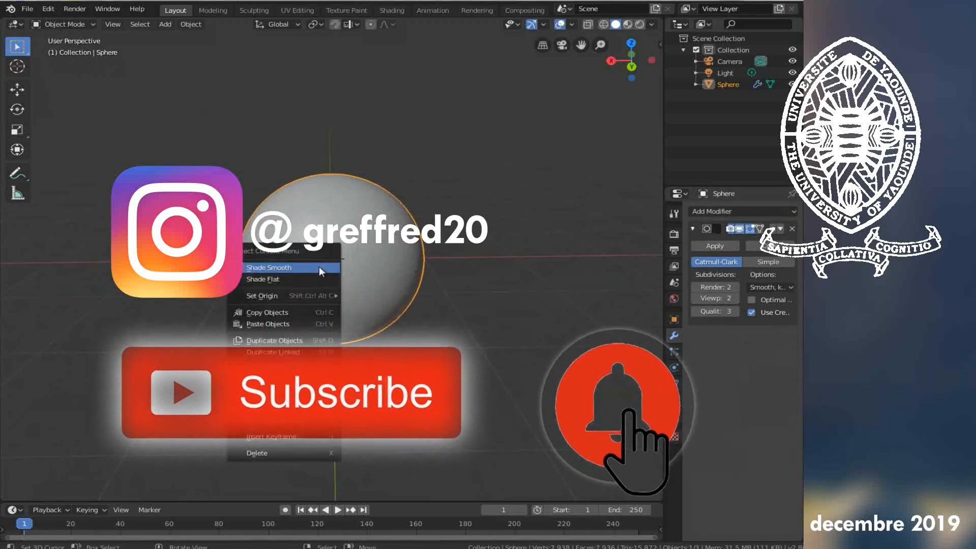
left_click(320, 270)
Select the single vertex at the sphere's top pole in Edit Mode
key("Tab")
middle_click_drag(331, 325, 356, 297)
scroll(350, 284, "up", 3)
right_click(331, 131)
scroll(333, 140, "down", 1)
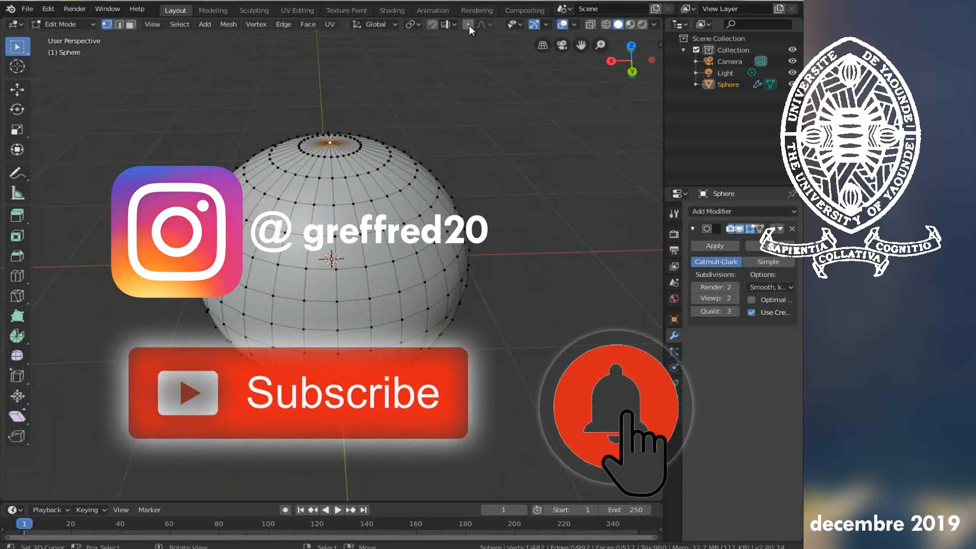